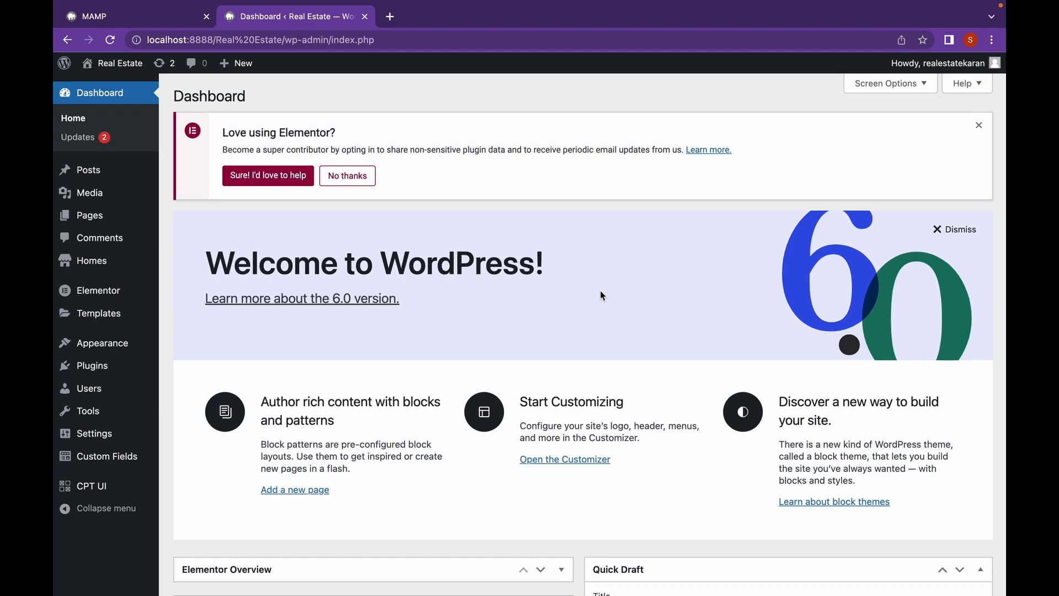
Open the Elegant Studio Flat entry in Homes for editing and review its custom fields, including pricing, excerpt, house info and image
mouse_move(111, 260)
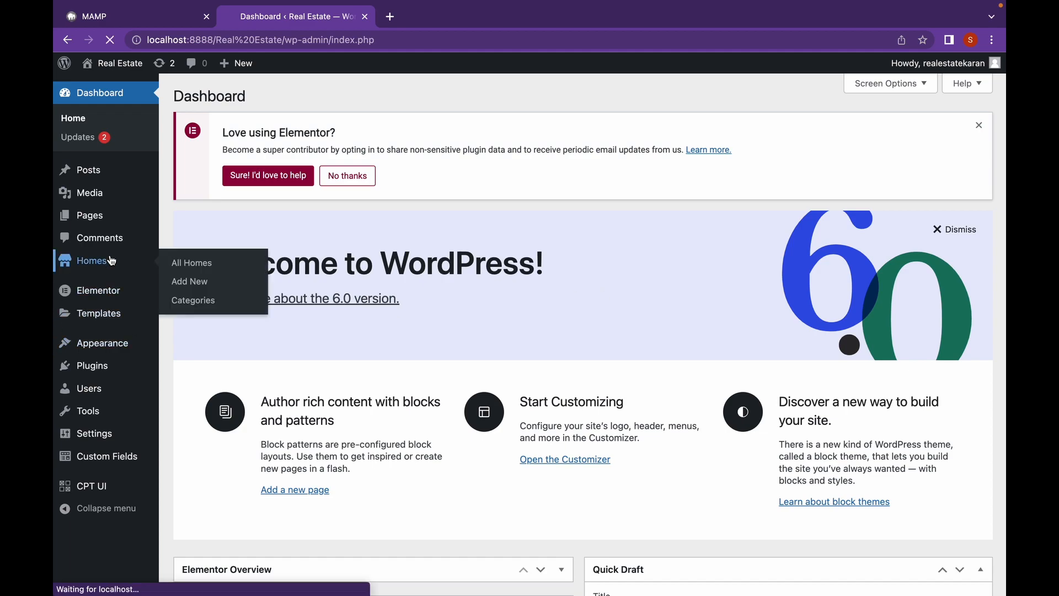
click(111, 260)
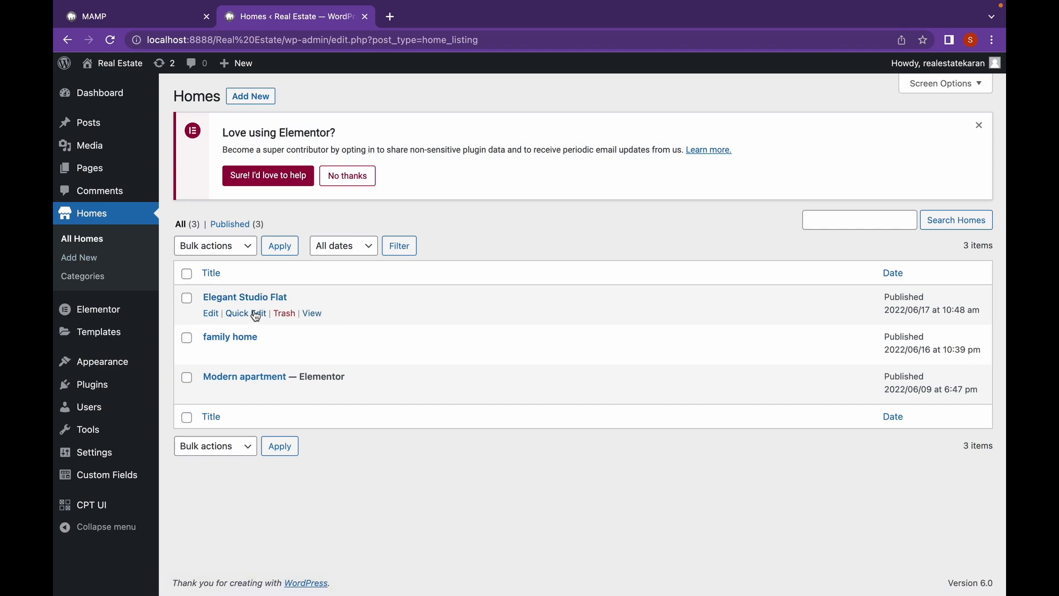
click(213, 313)
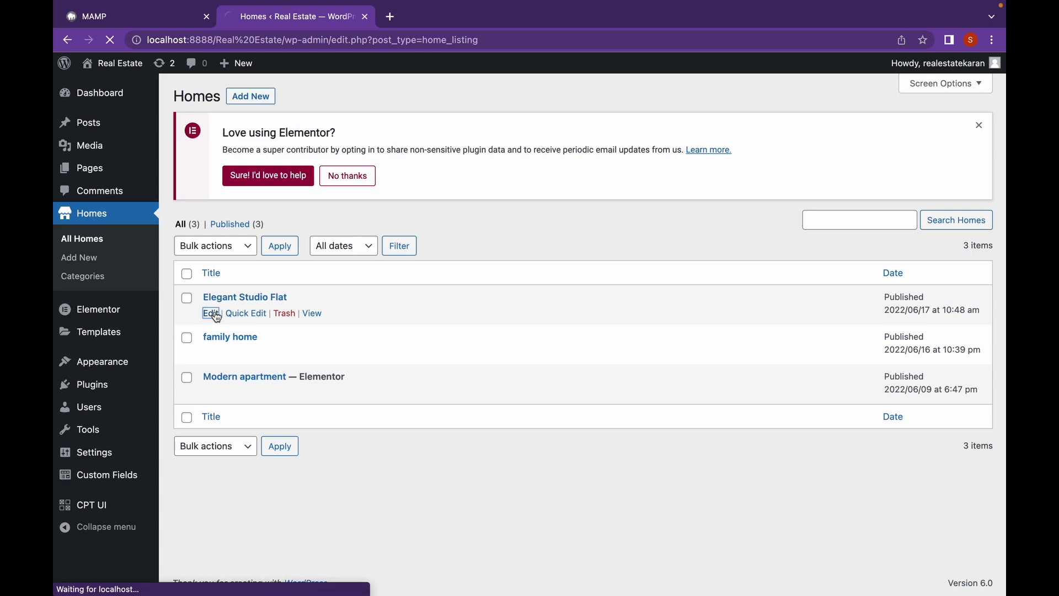
scroll(425, 323, down, 2)
scroll(424, 319, down, 3)
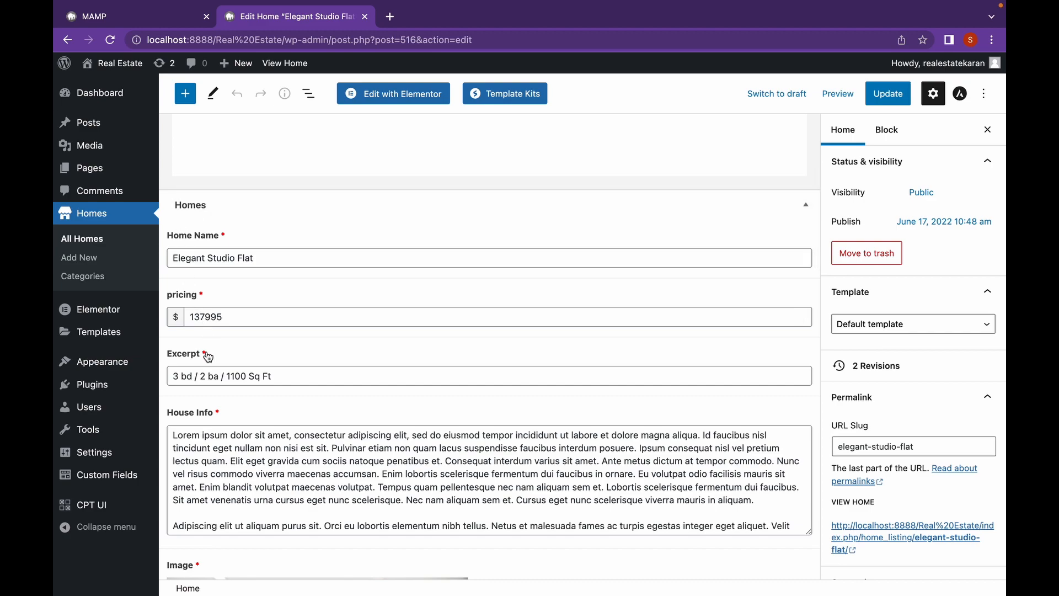
scroll(208, 356, down, 3)
scroll(212, 374, down, 2)
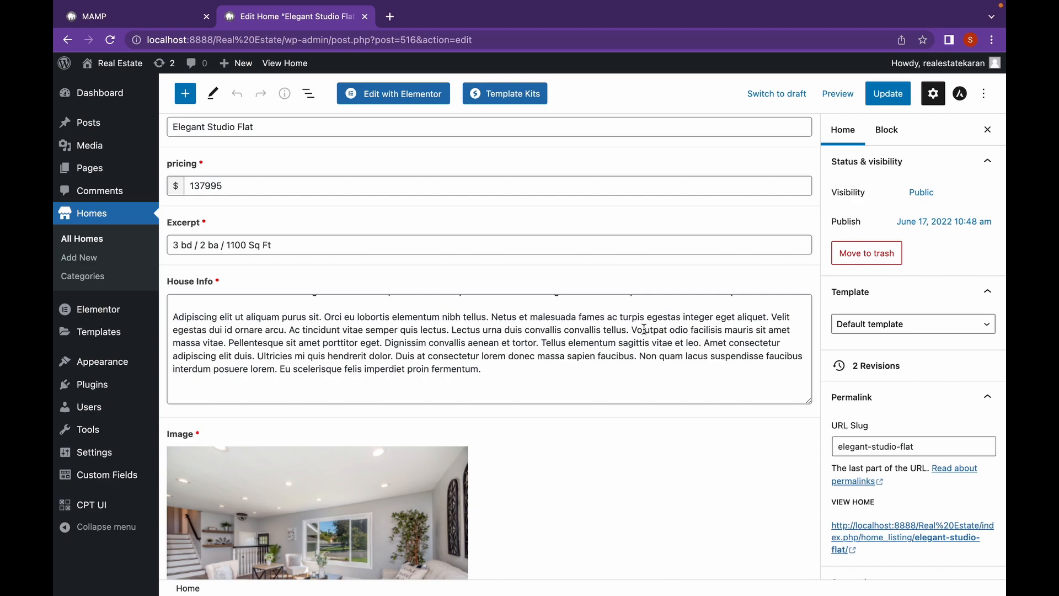
scroll(645, 329, up, 3)
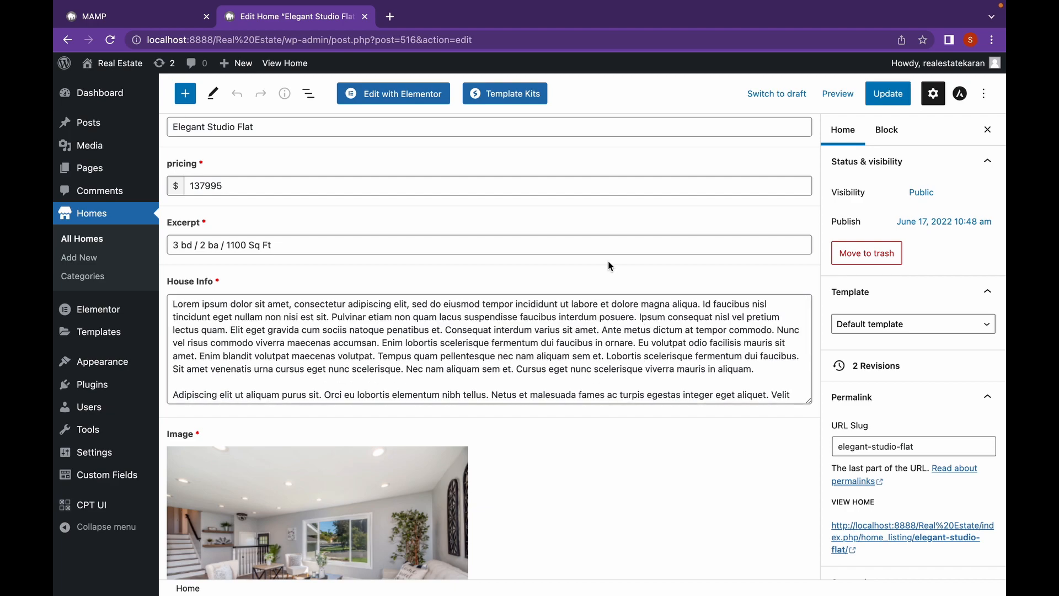
scroll(608, 261, up, 7)
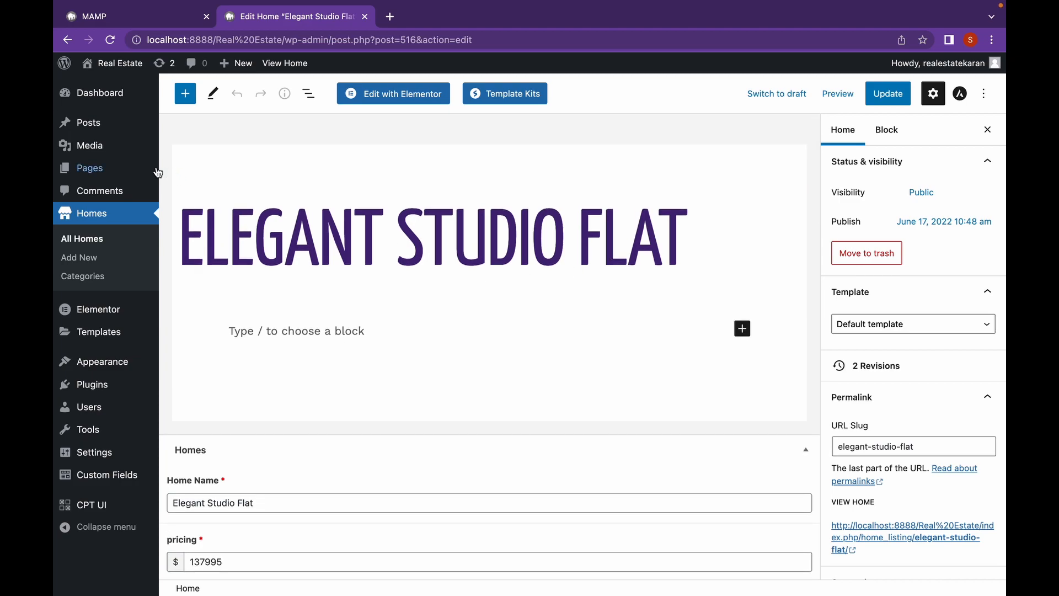
Add a new page to the site
mouse_move(155, 174)
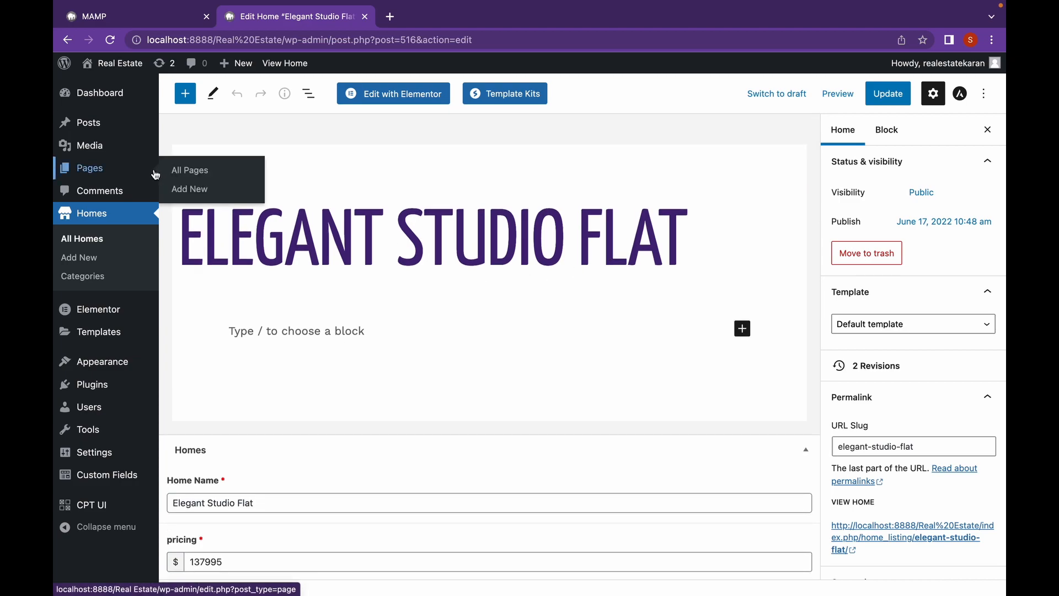
click(189, 185)
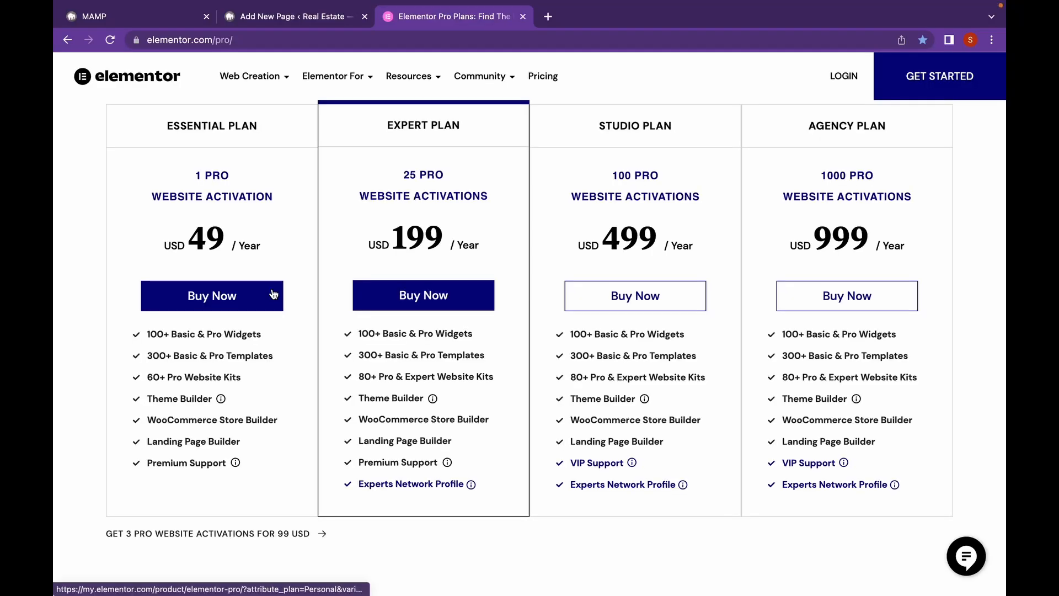
View the checkout for Elementor Pro's Essential plan and return to the new page
click(273, 295)
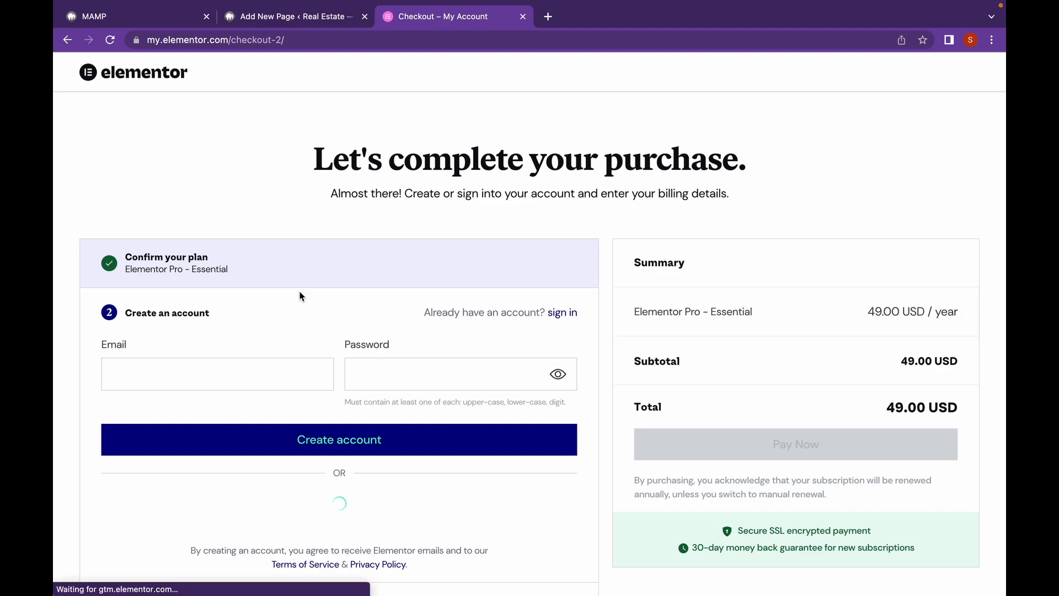
key(super+w)
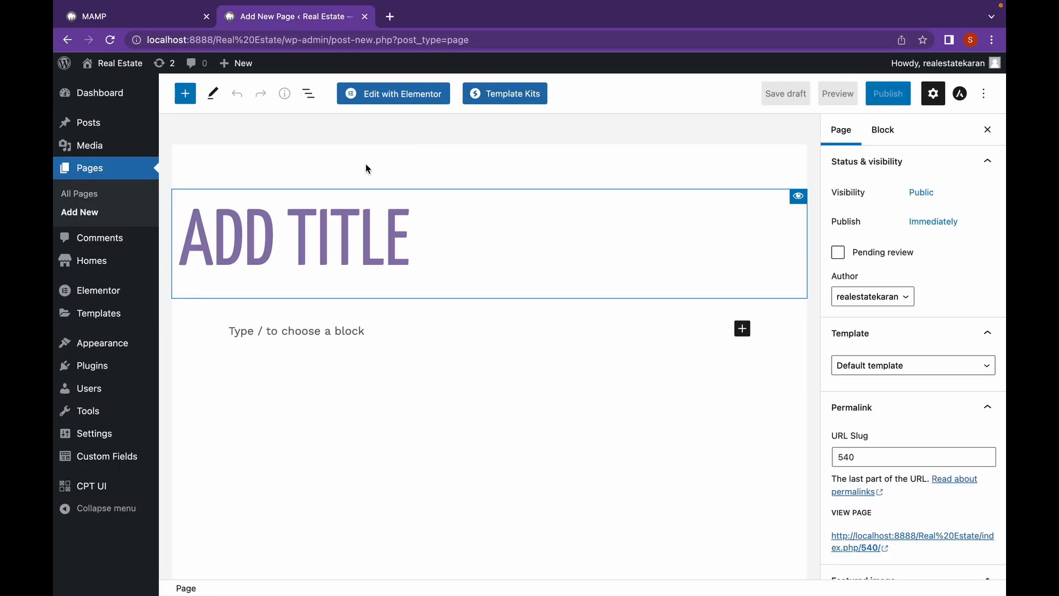
Title the new page "archive" and save it as a draft
text(ARC)
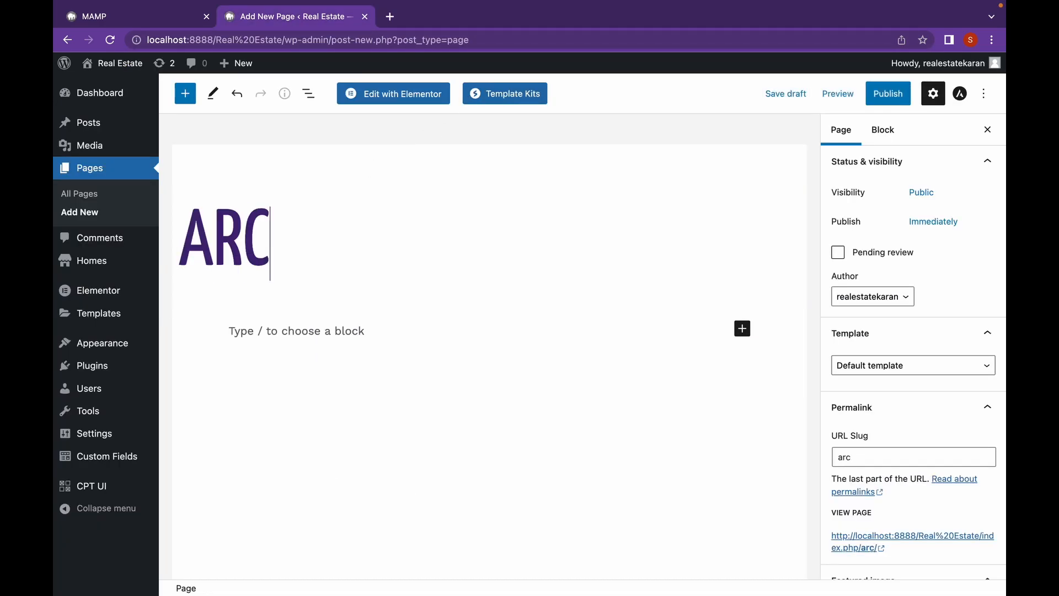
text(HIVE)
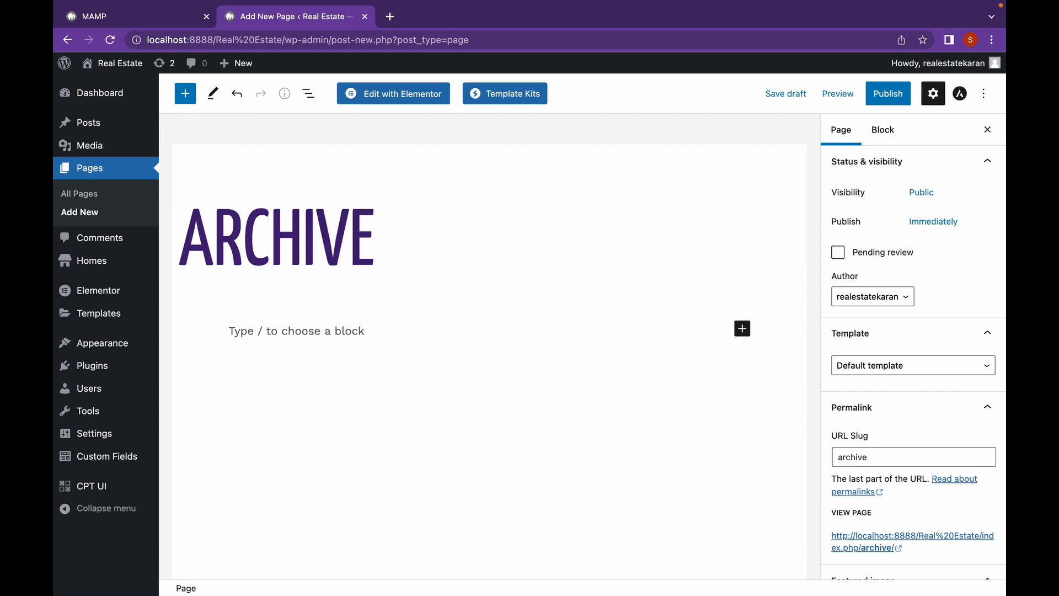
click(774, 97)
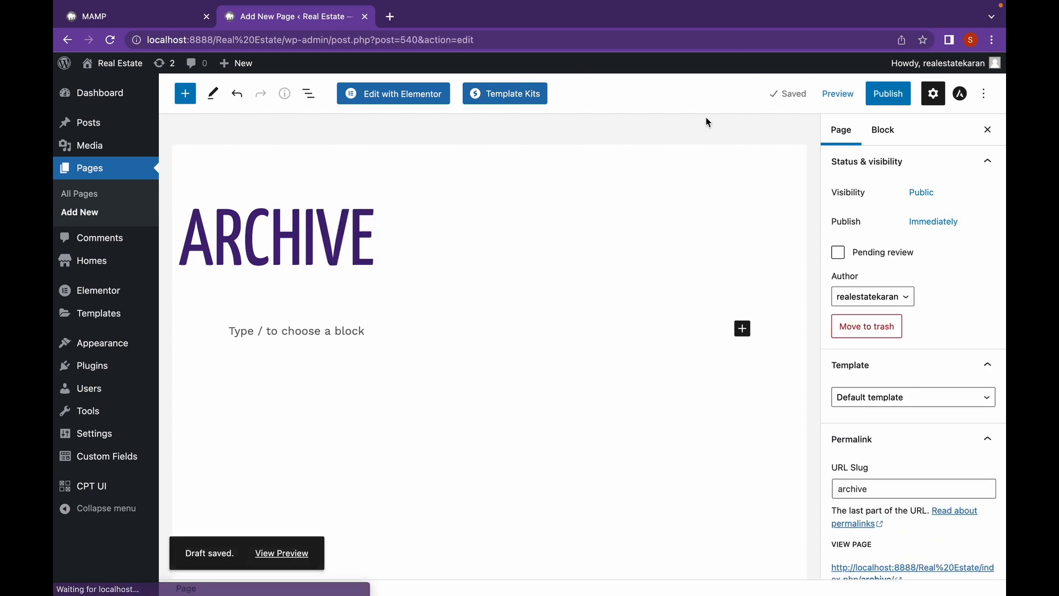
Open the archive page in the Elementor editor and add a Posts widget to its empty section
click(386, 94)
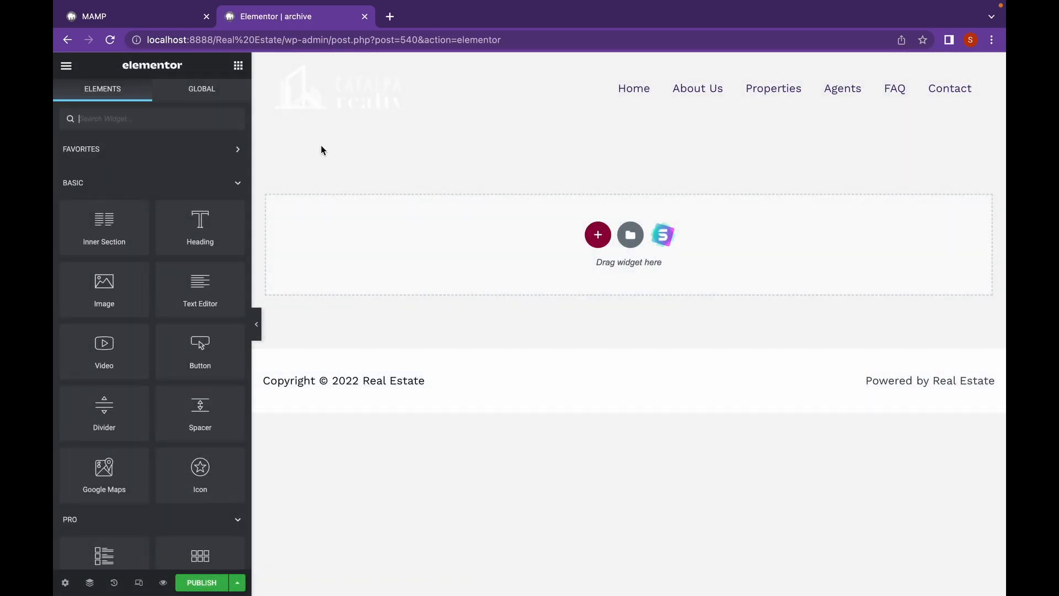
scroll(194, 267, down, 5)
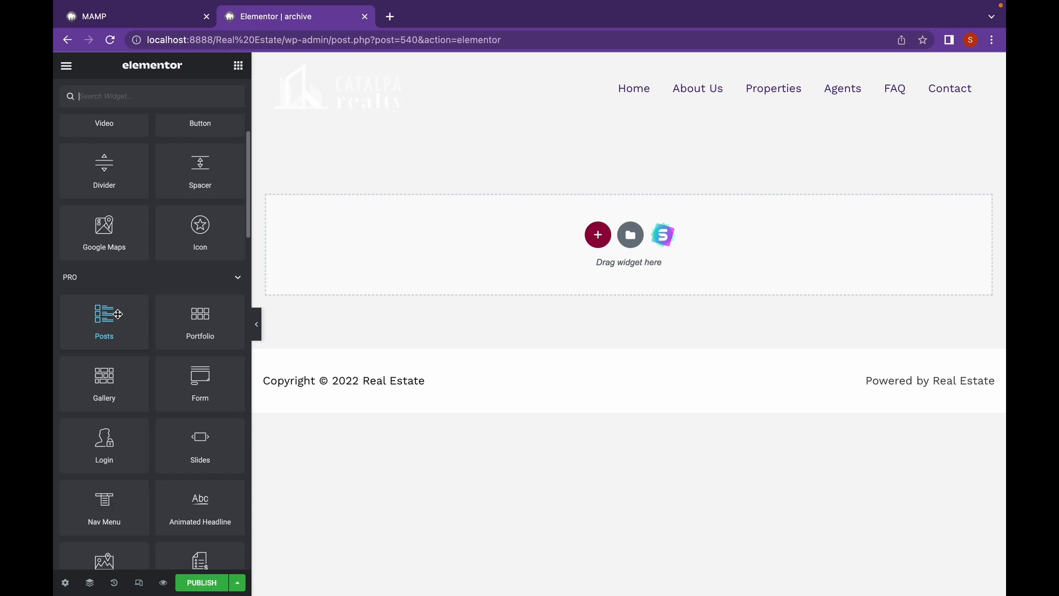
drag(119, 314, 510, 232)
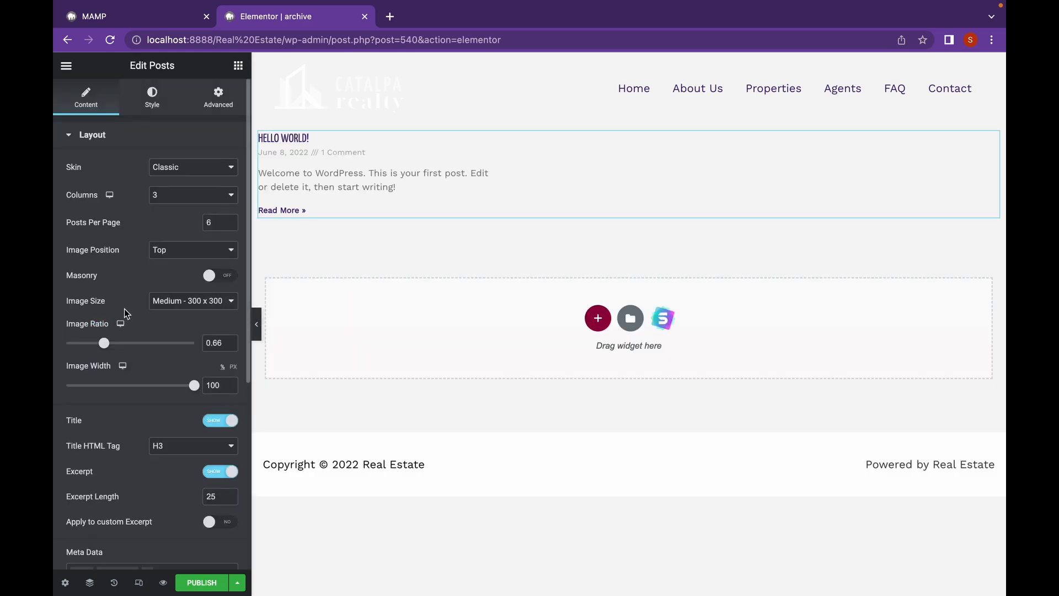
Set the Posts widget's query source to Homes
scroll(145, 313, down, 5)
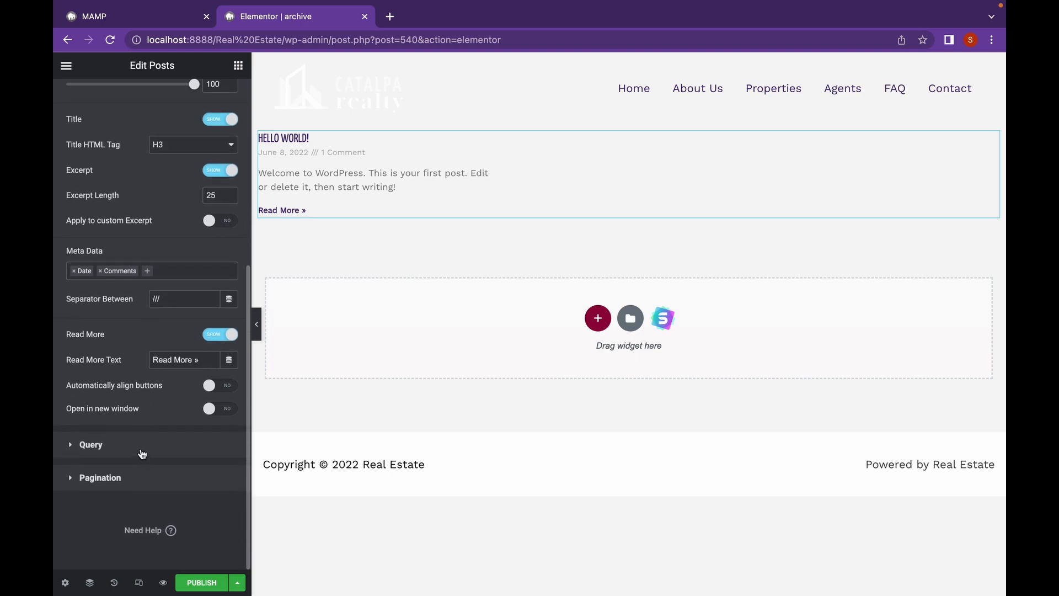
click(140, 447)
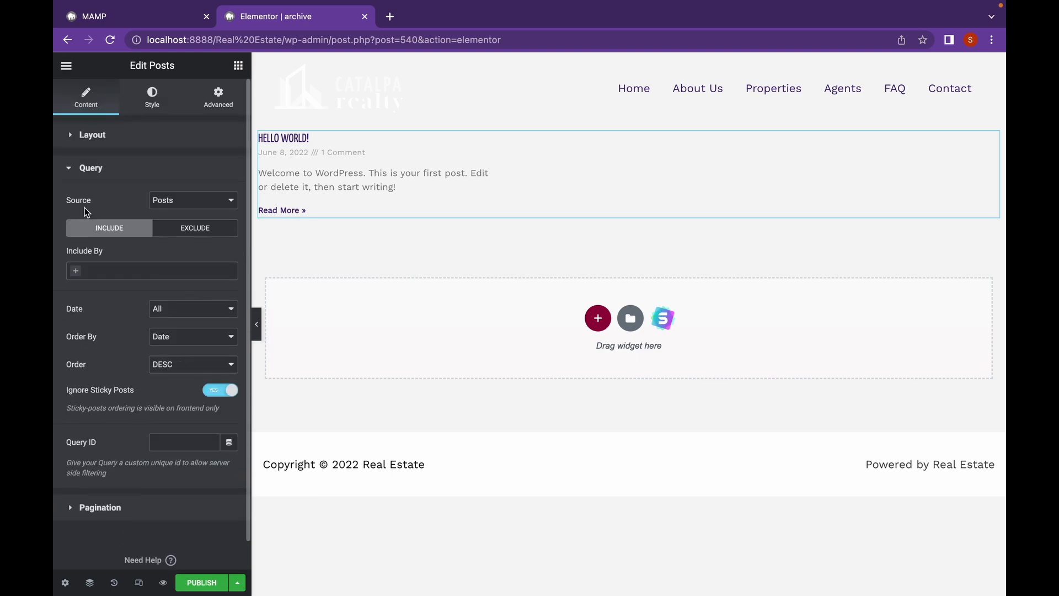
click(211, 201)
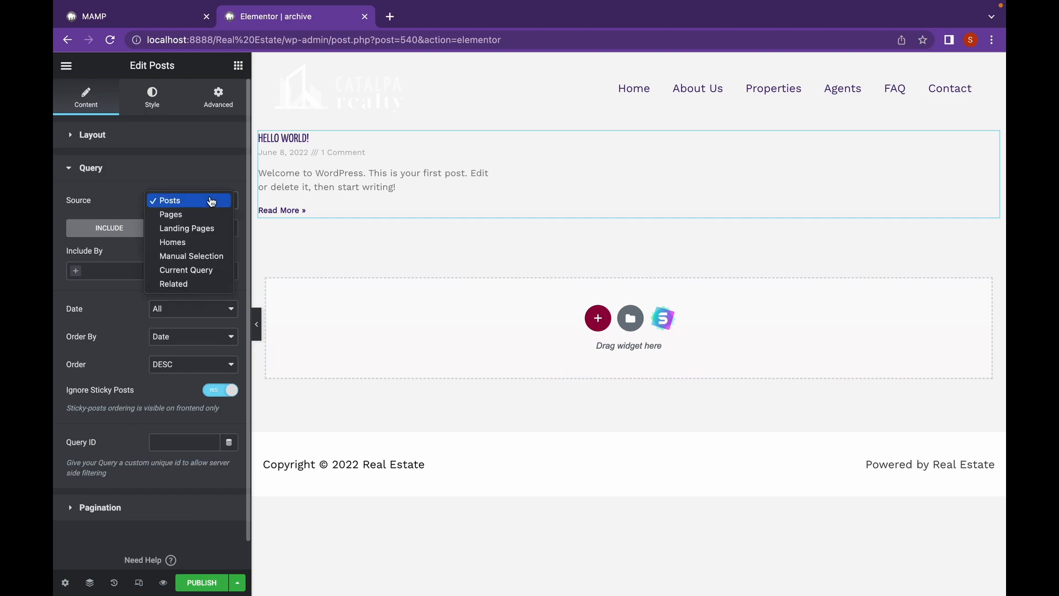
click(204, 244)
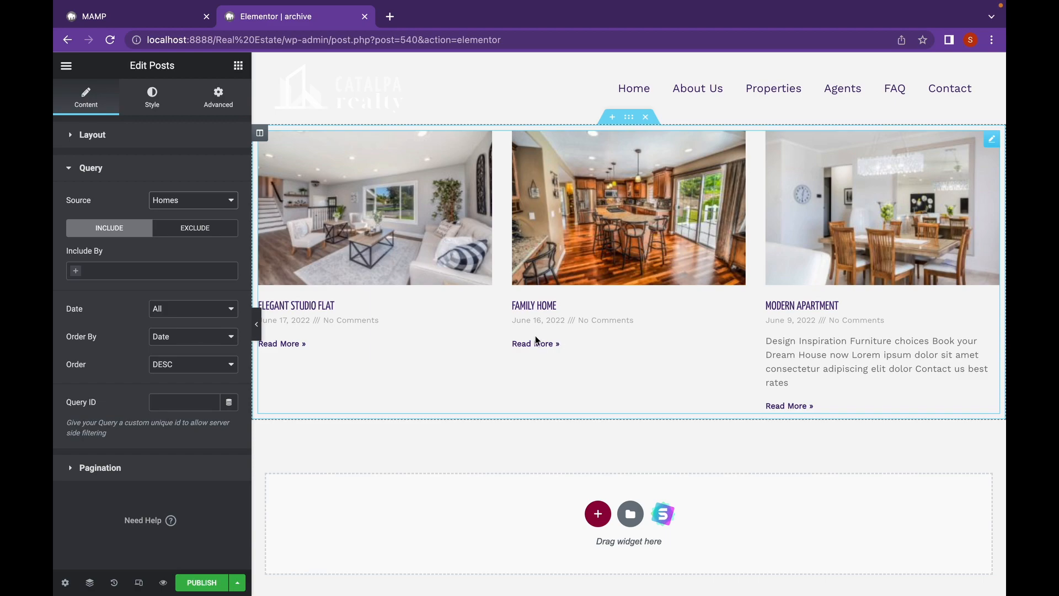
Examine the Posts widget's layout settings, query ordering choices and pagination setting
click(160, 142)
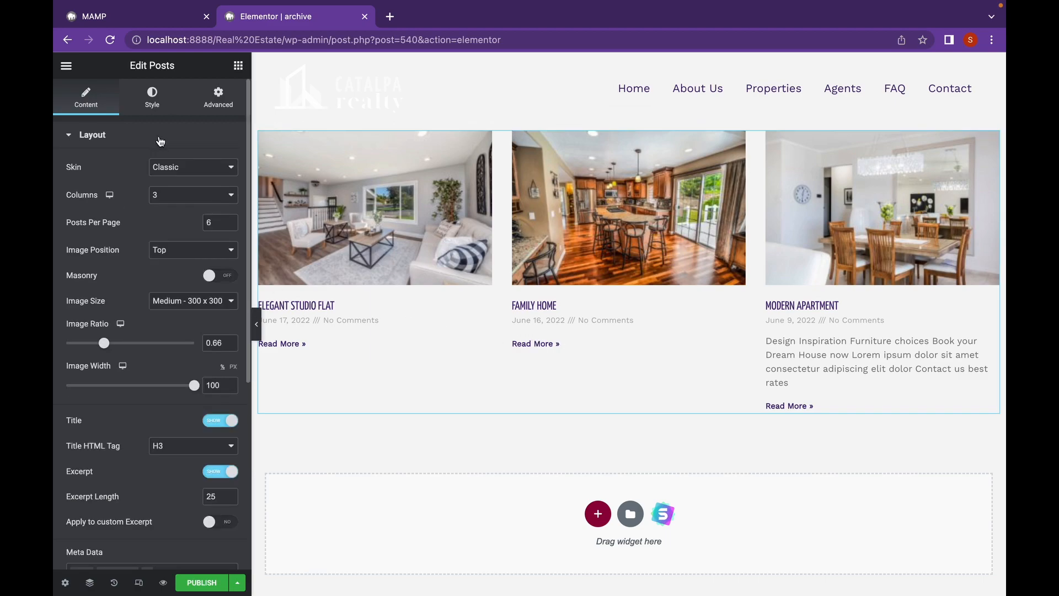
click(160, 142)
click(169, 173)
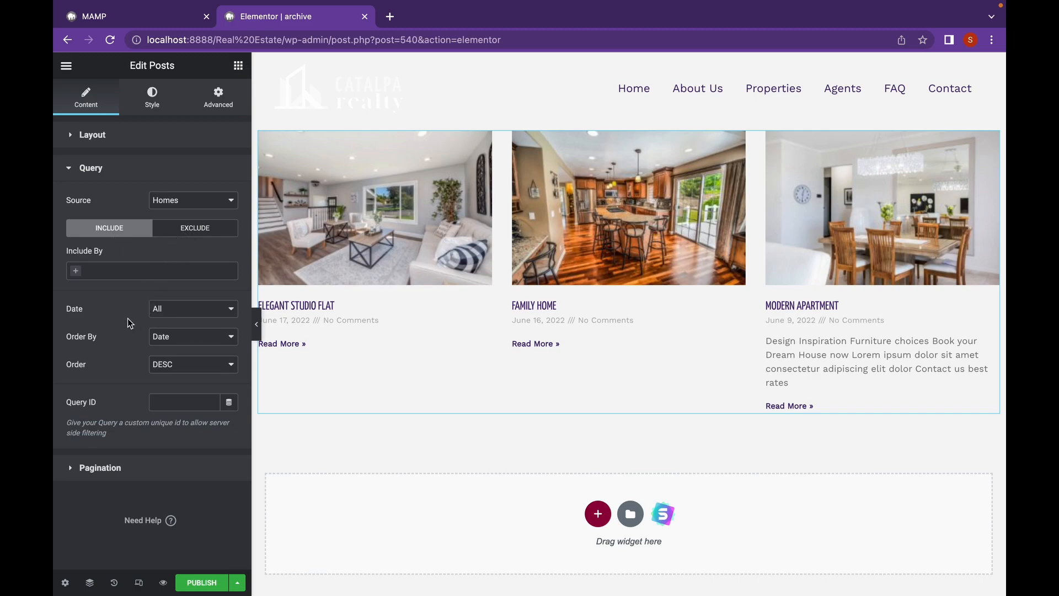
click(184, 337)
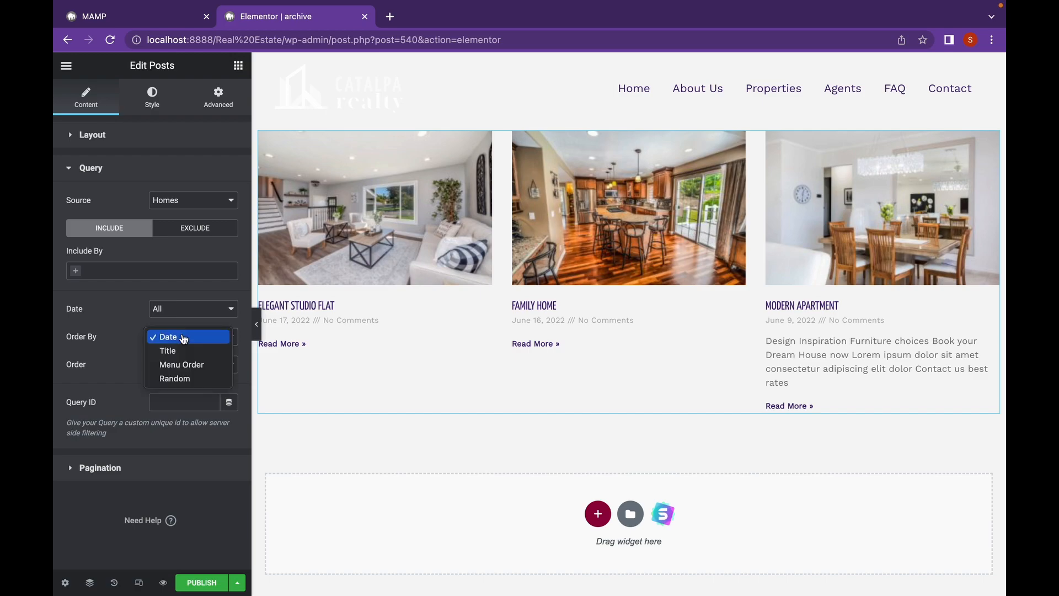
click(112, 350)
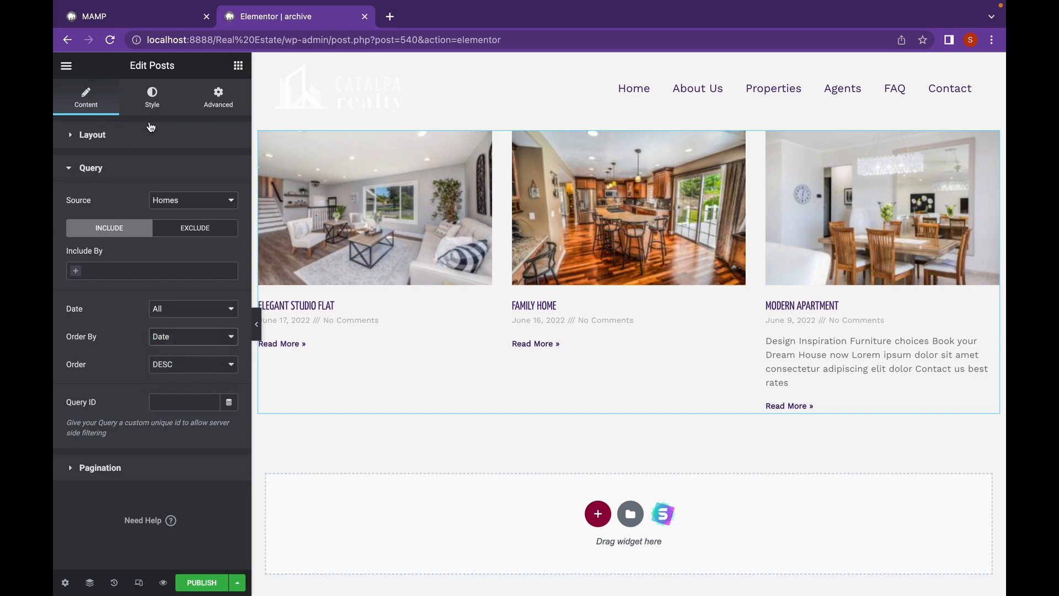
click(129, 474)
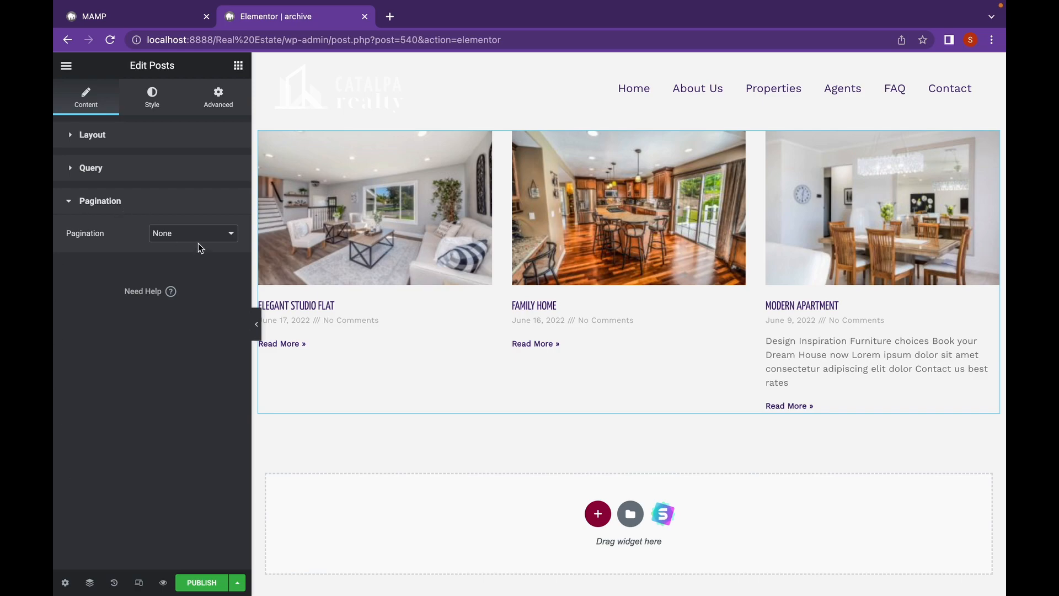
Try the Full Content skin on the Posts widget, and set the skin to Cards
click(132, 138)
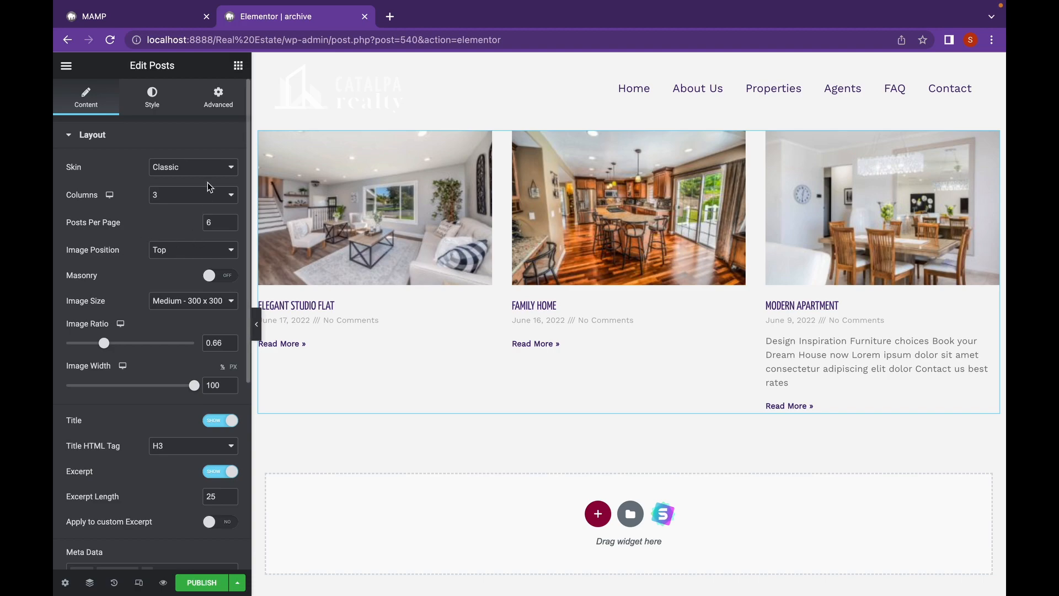
click(217, 170)
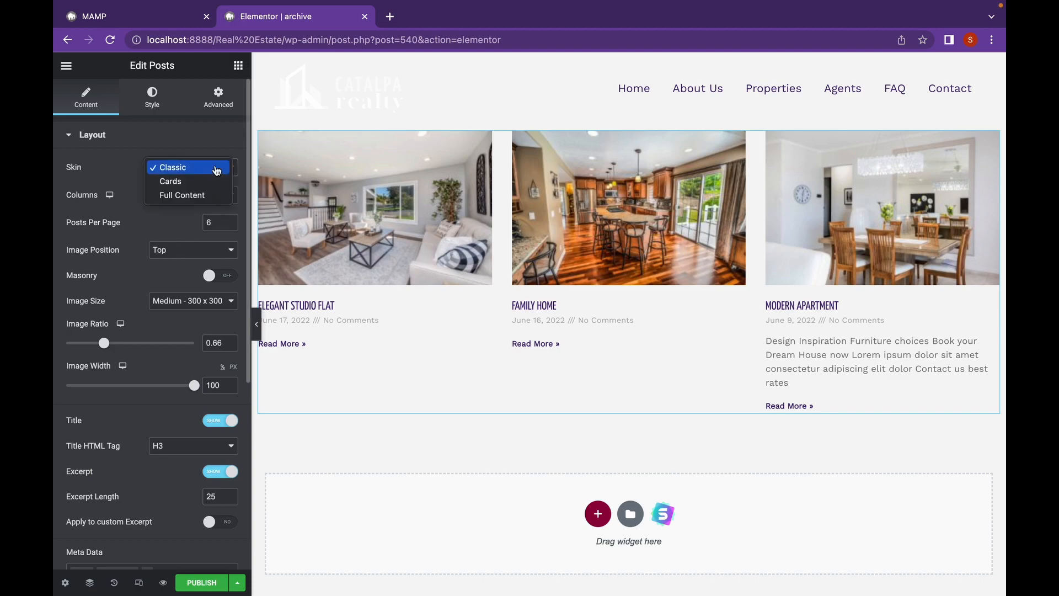
click(213, 196)
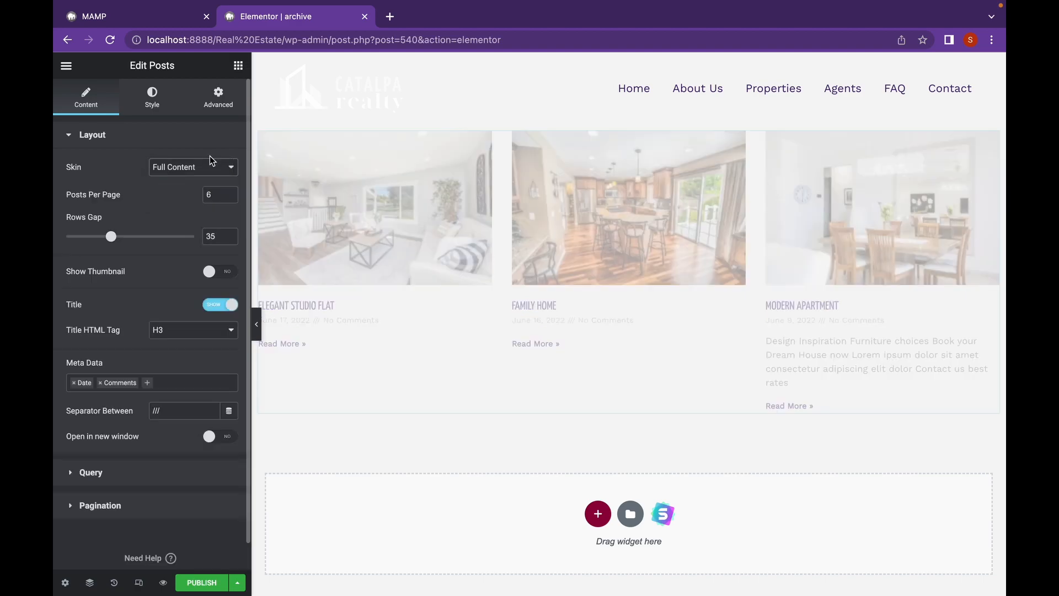
click(211, 170)
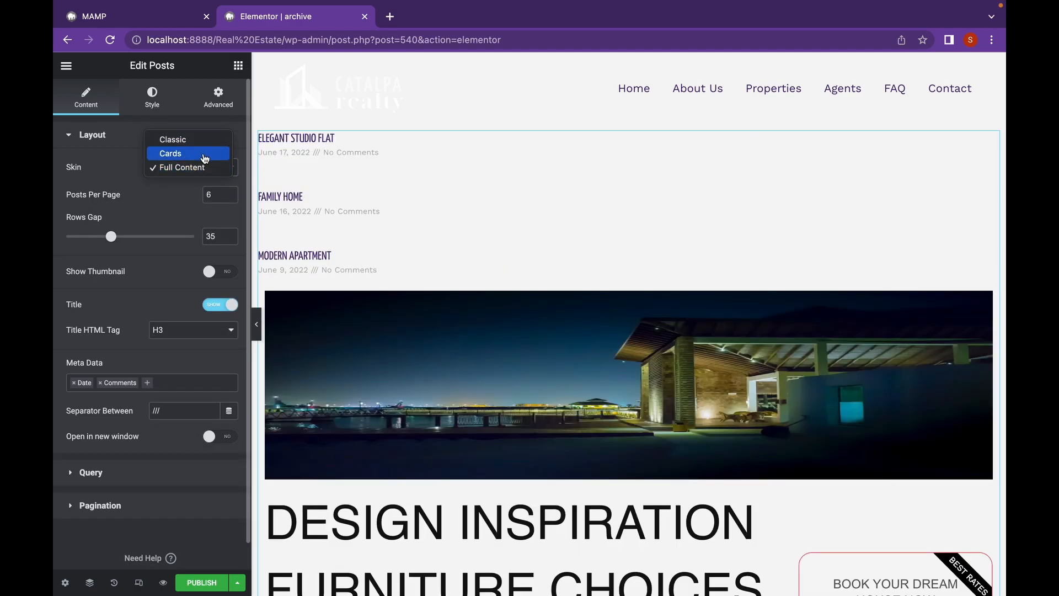
click(203, 155)
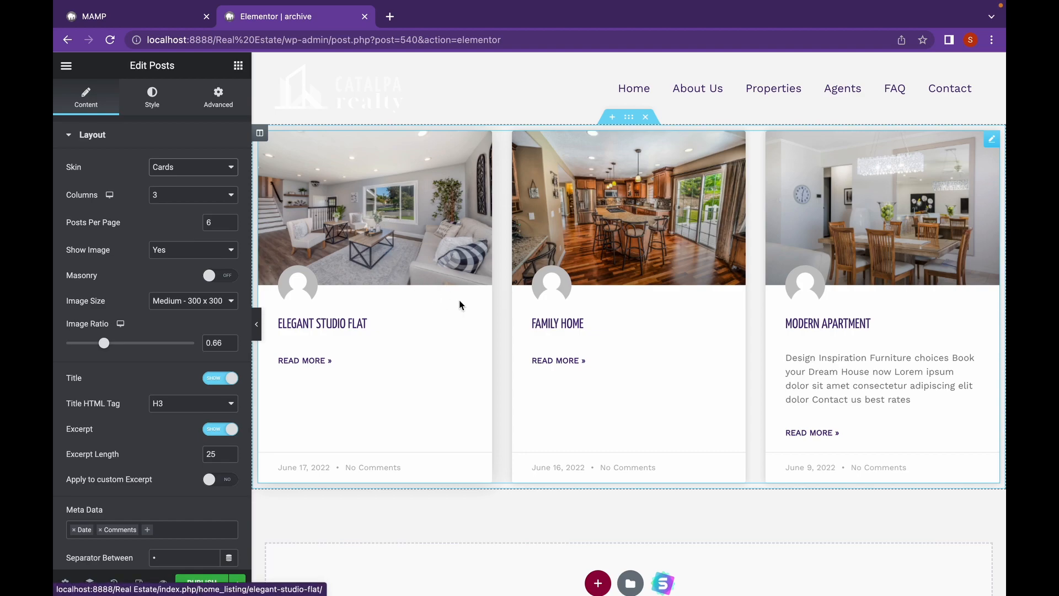
Check the Show Image options and hide the excerpt on the home cards
click(207, 253)
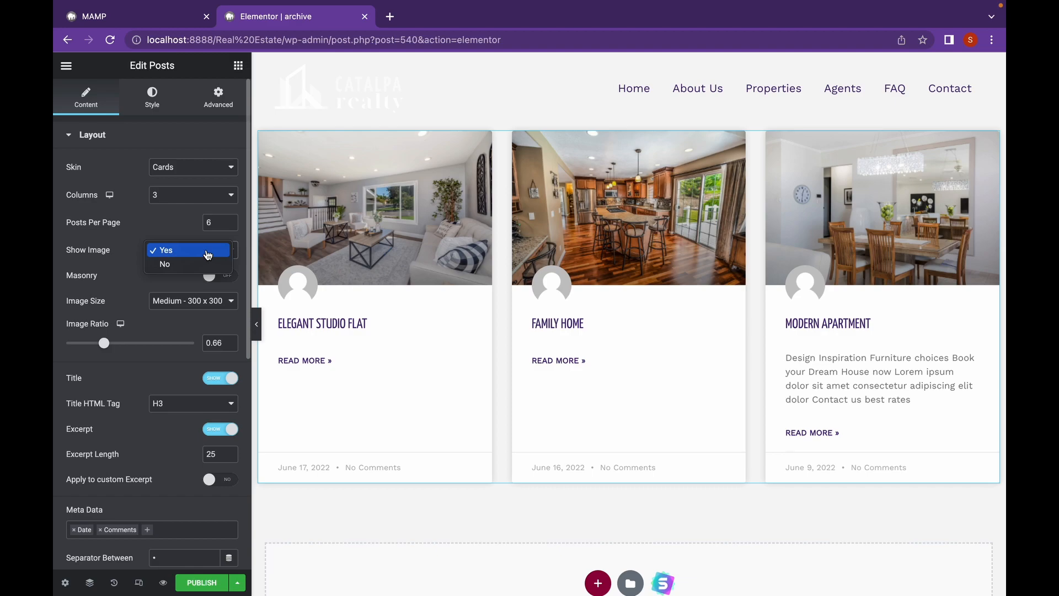
click(111, 267)
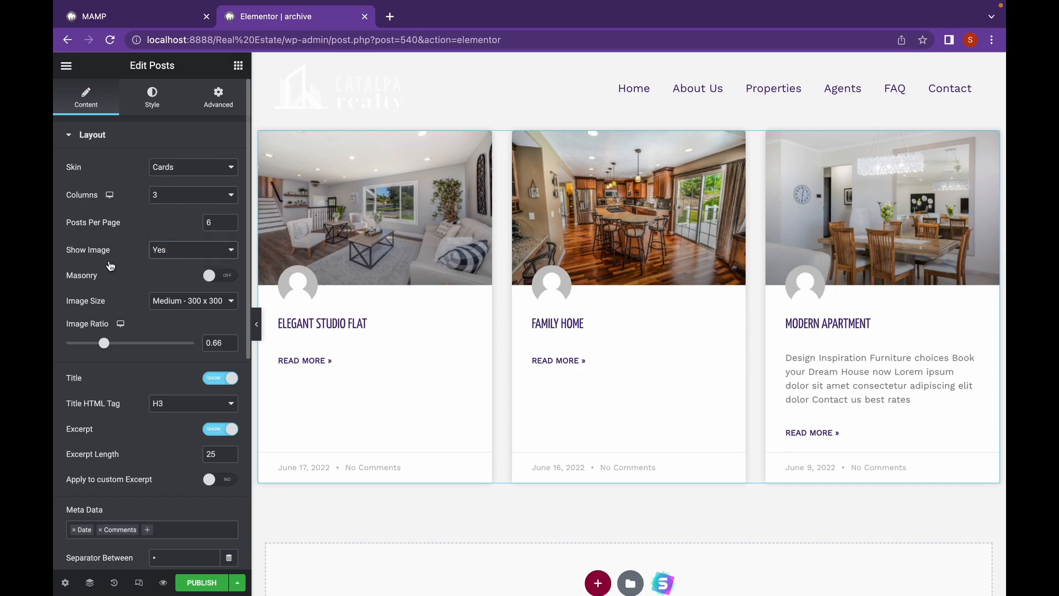
scroll(163, 283, down, 5)
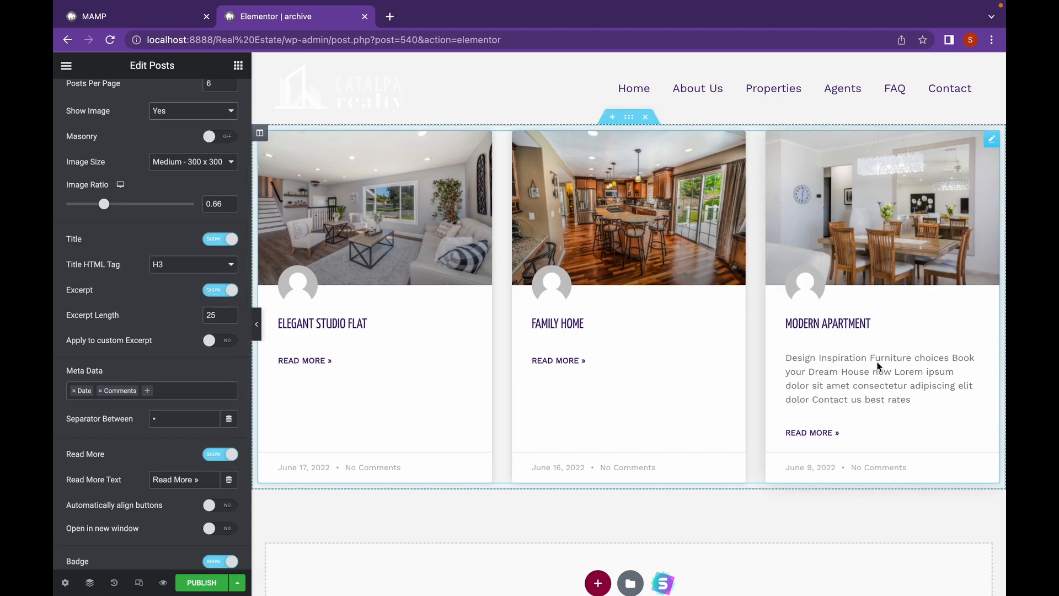
click(227, 295)
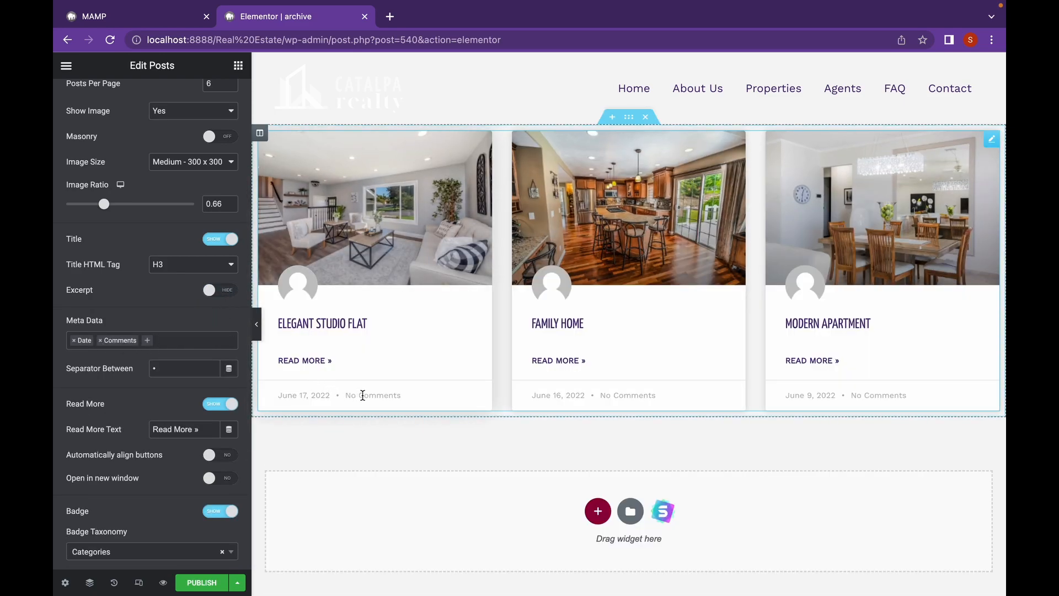
Remove Comments from the meta data shown on the home cards
drag(348, 395, 396, 395)
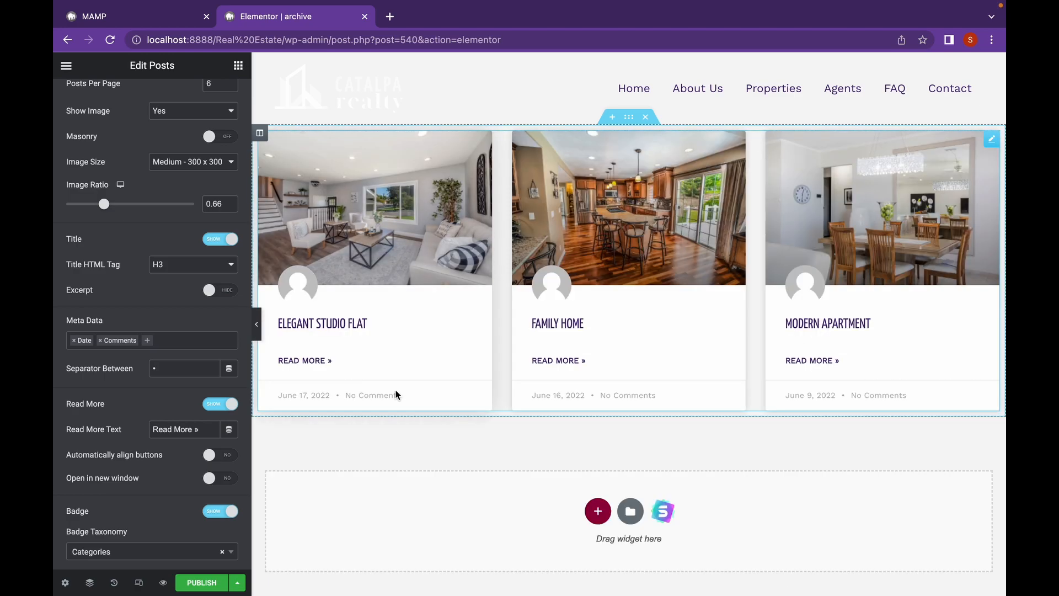
click(101, 341)
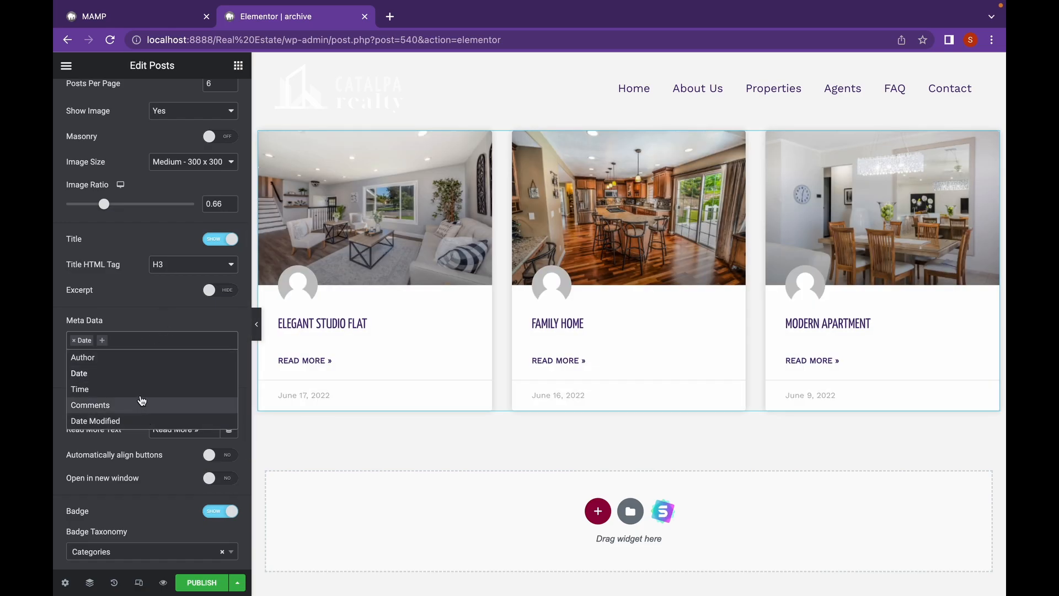
click(151, 319)
scroll(151, 319, down, 1)
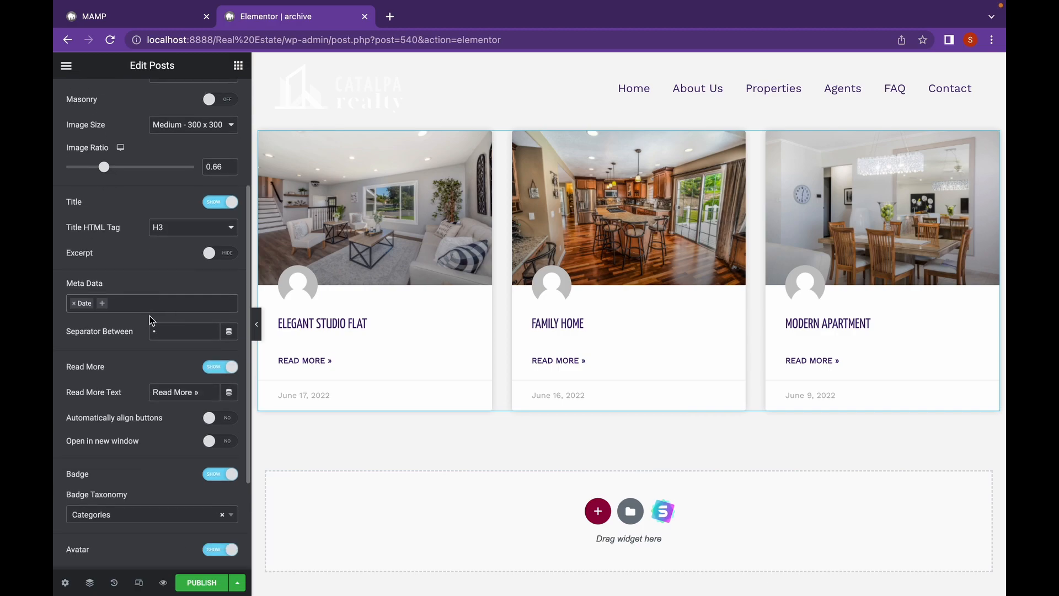
Try hiding the Read More link on the cards, and show it again
scroll(150, 319, down, 1)
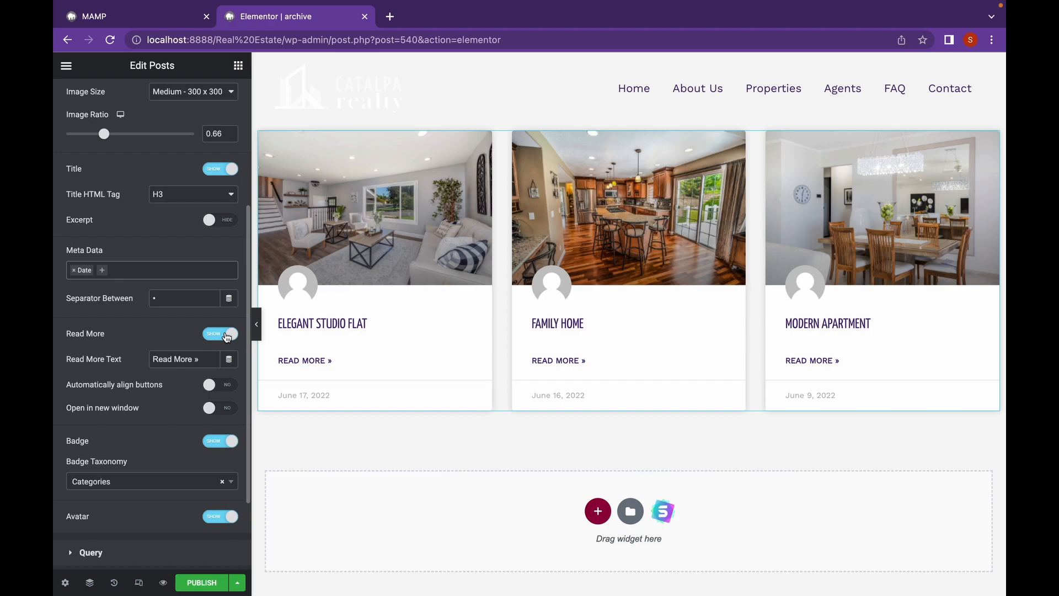
click(226, 334)
click(226, 334)
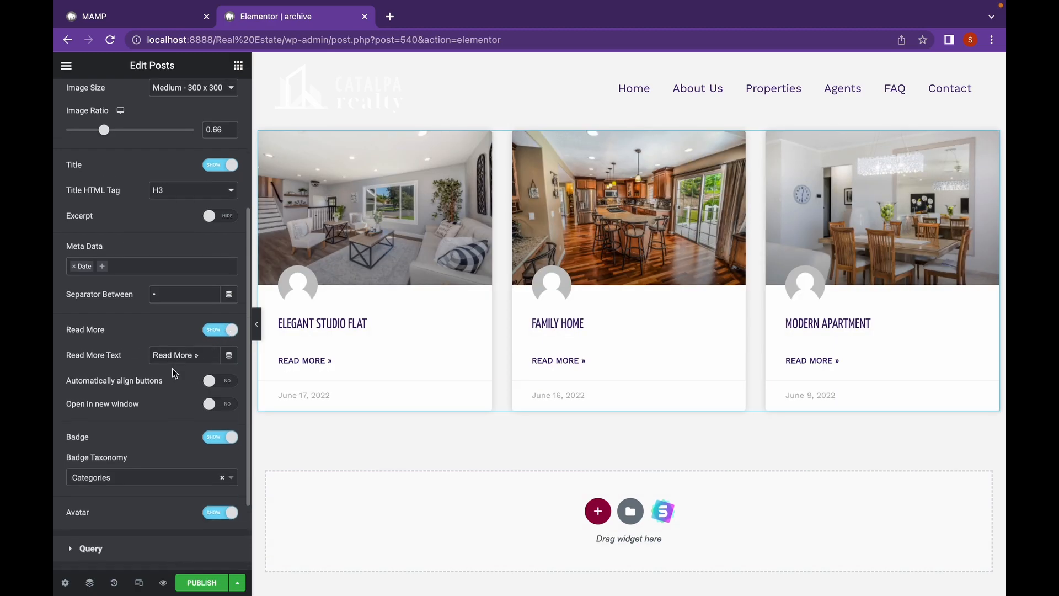
Hide the avatar on the home cards
scroll(172, 369, down, 2)
scroll(172, 373, down, 1)
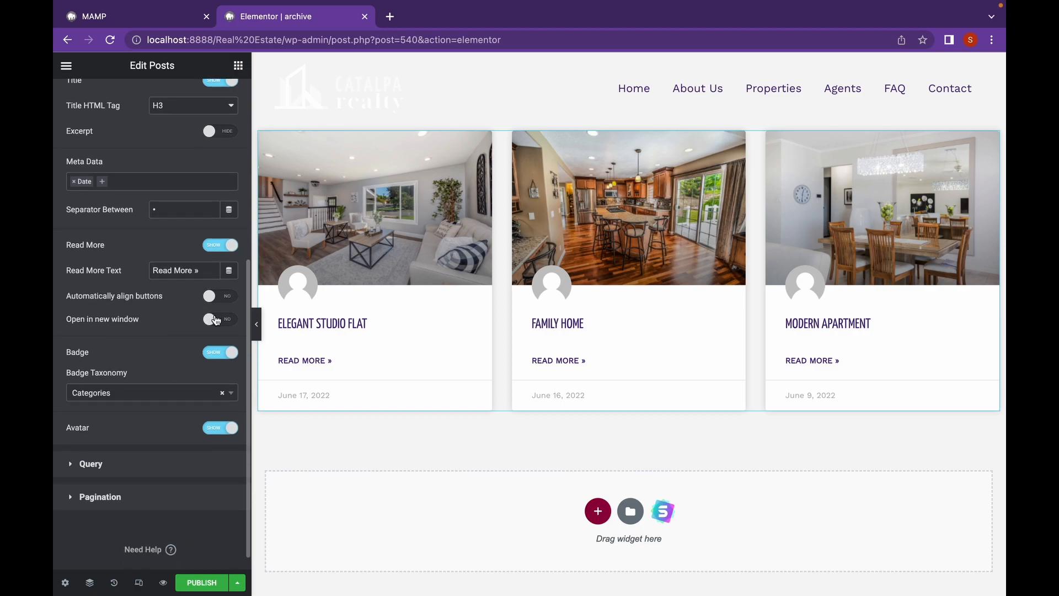
scroll(197, 353, down, 1)
scroll(198, 353, down, 1)
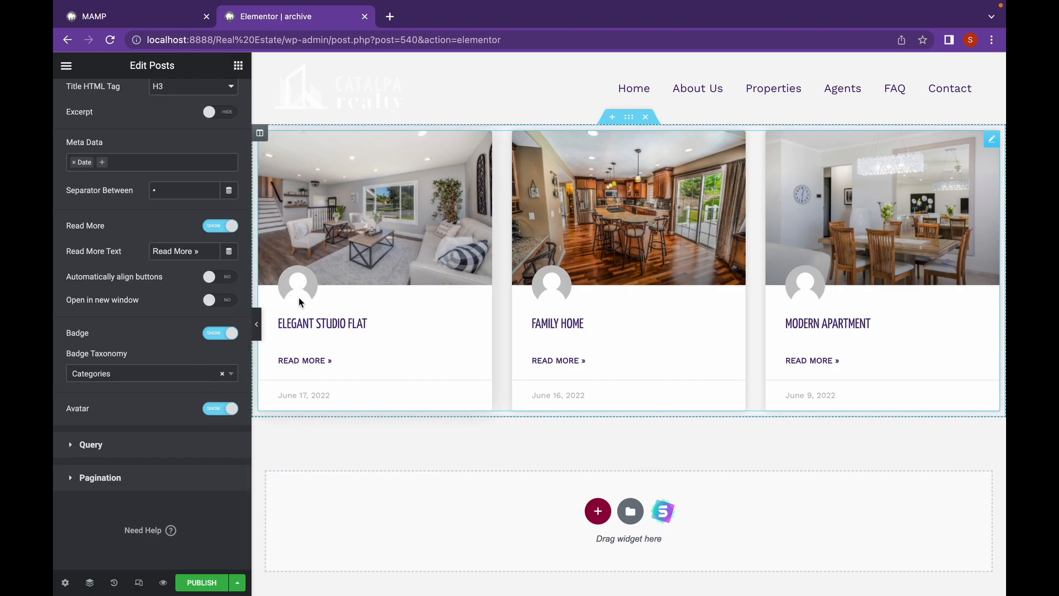
click(229, 409)
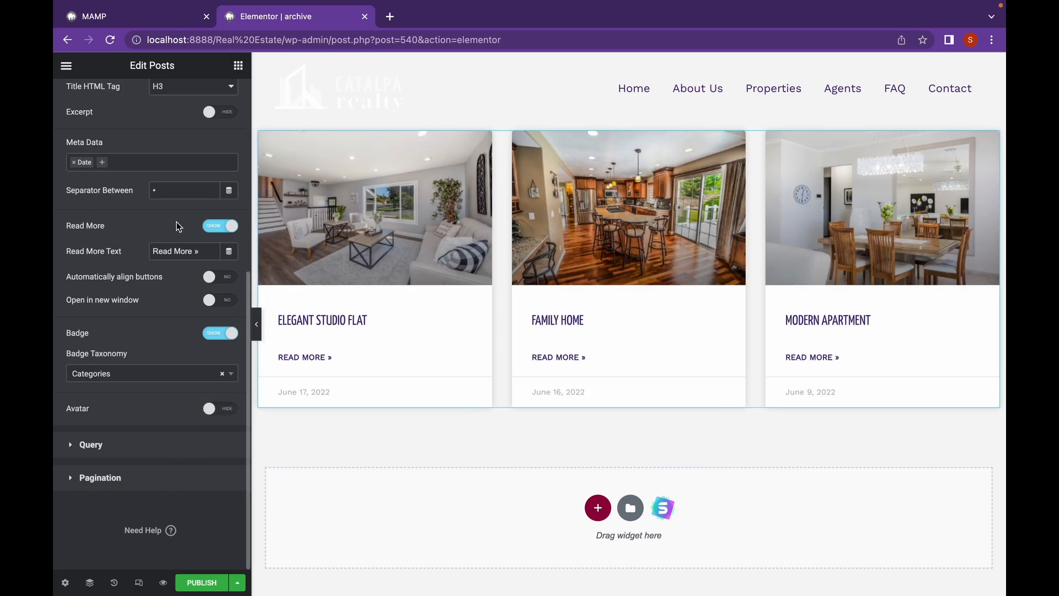
Set the columns gap between the home cards to 35 in the Posts widget's layout styling
scroll(176, 227, up, 10)
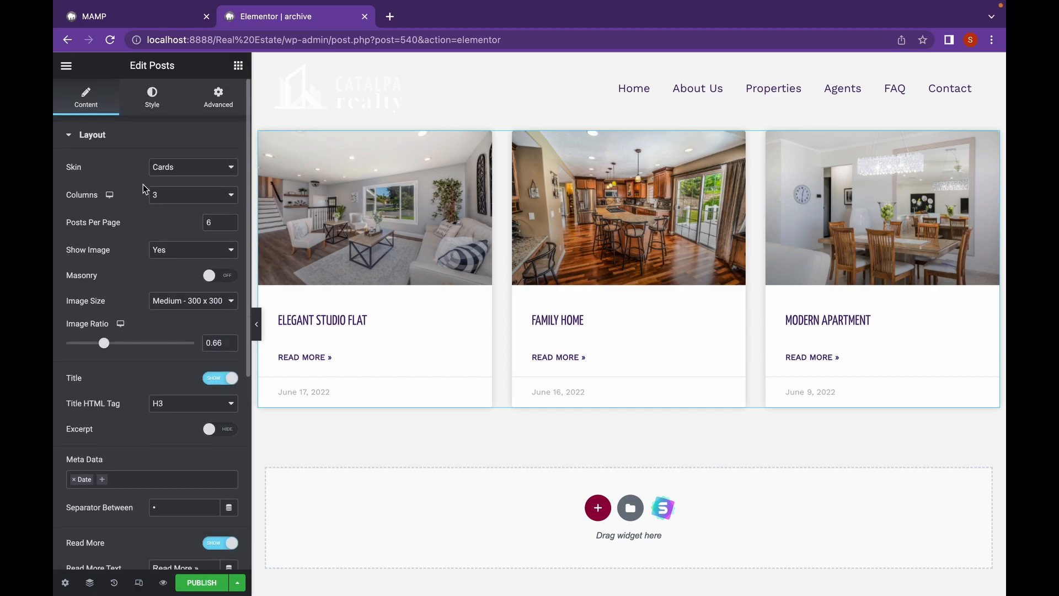
click(141, 105)
click(107, 183)
drag(108, 186, 111, 182)
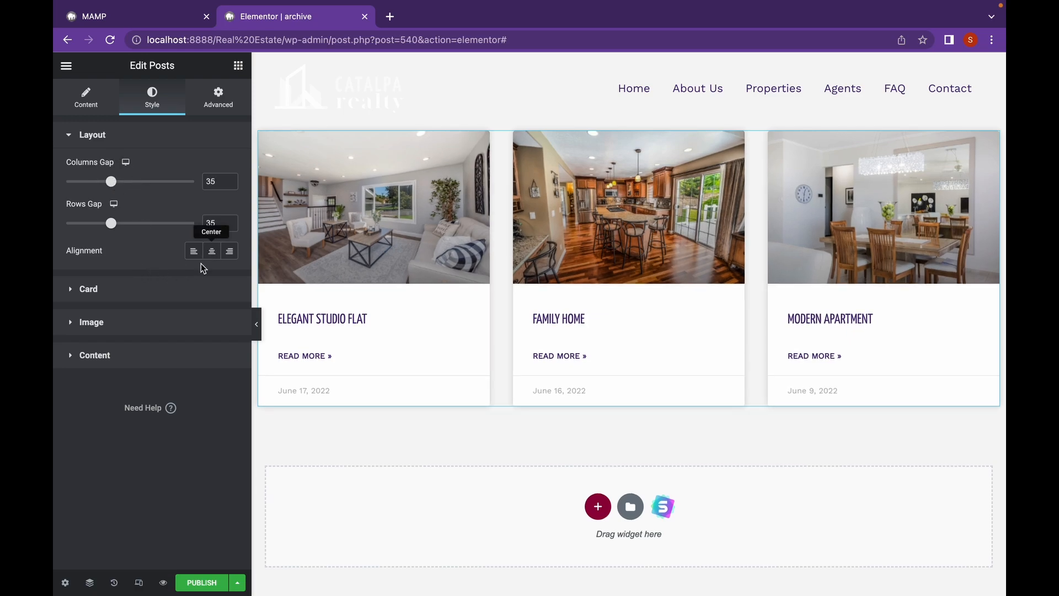
Round the corners of the home cards with a border radius of 7 px
click(191, 280)
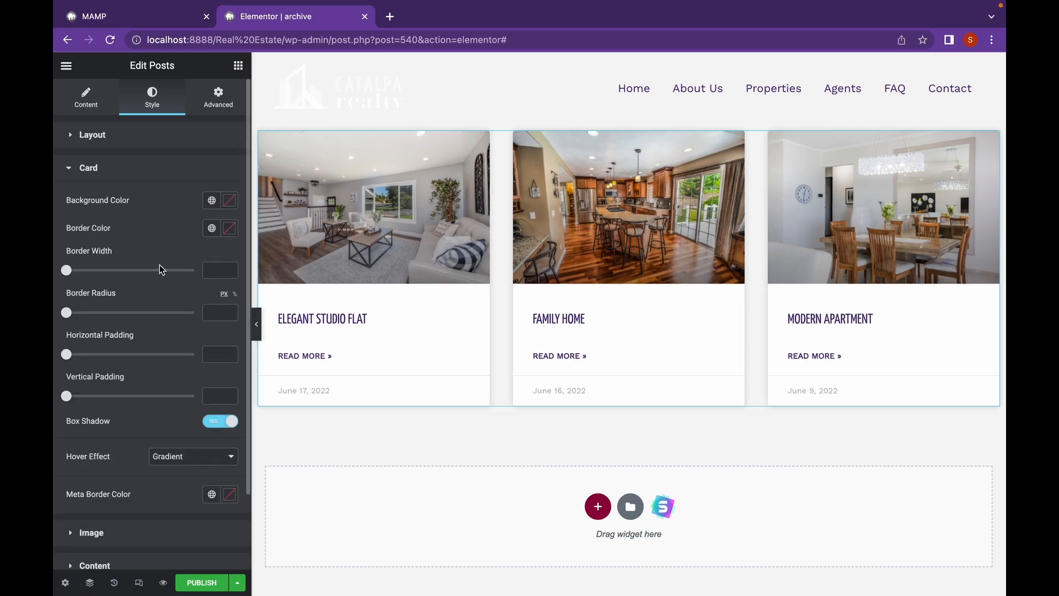
scroll(161, 269, down, 1)
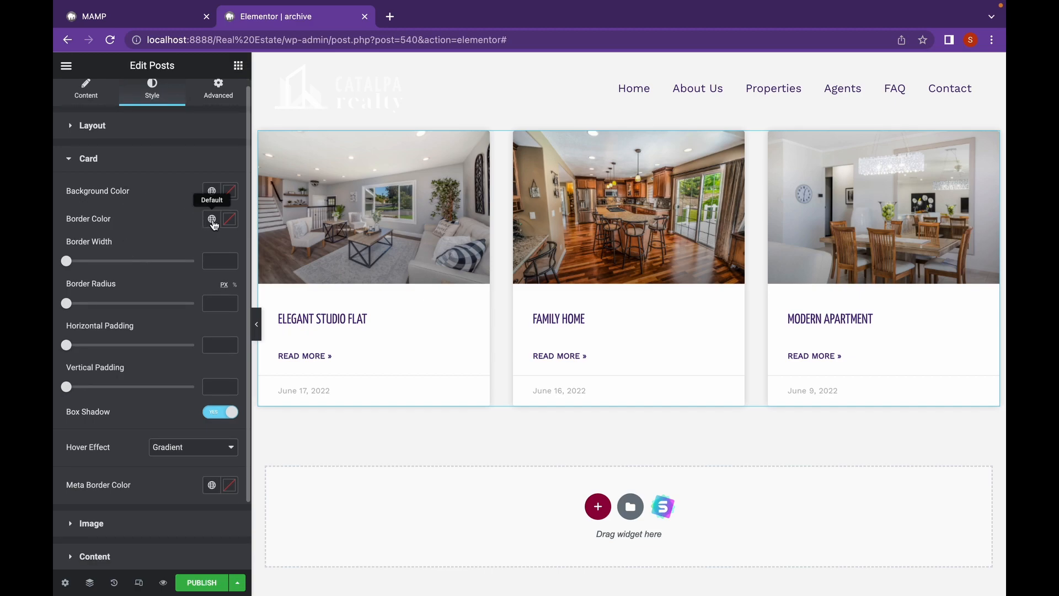
drag(66, 303, 71, 303)
scroll(167, 294, down, 3)
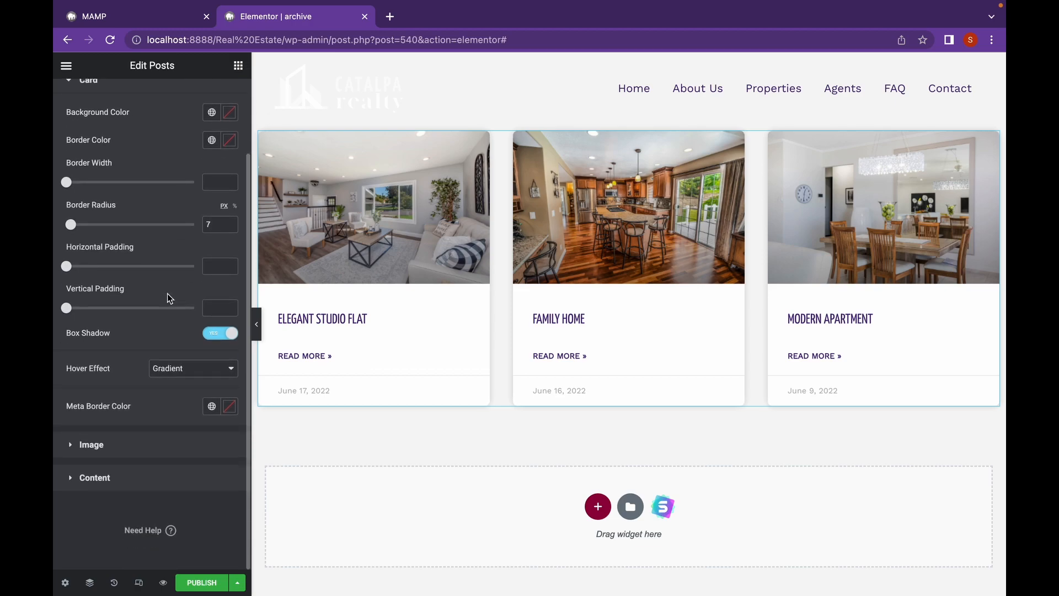
Set the spacing below the card images to 10 in the image styling
click(121, 452)
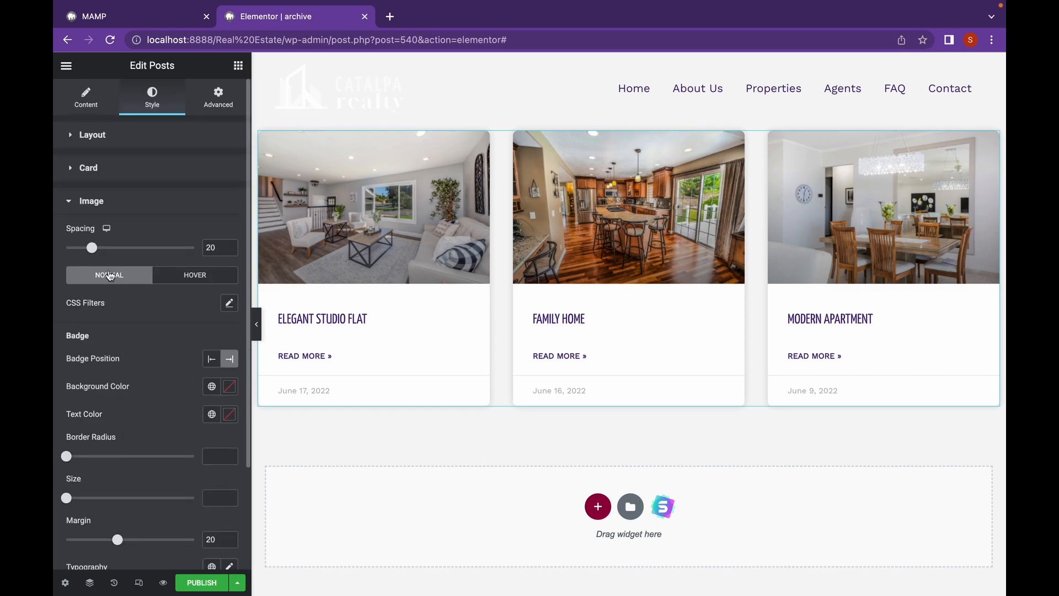
drag(92, 248, 79, 249)
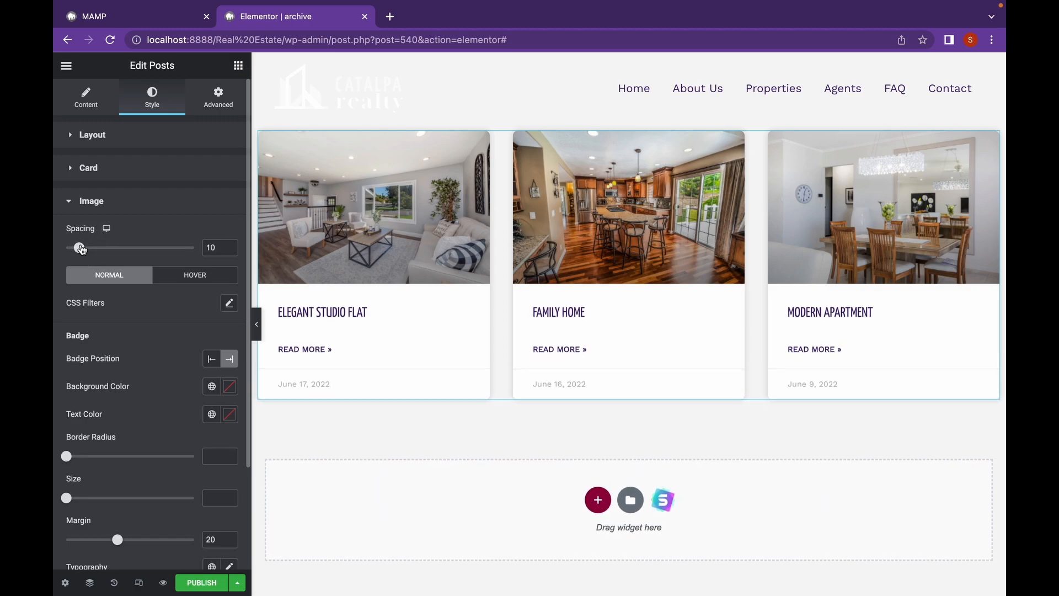
scroll(162, 311, down, 5)
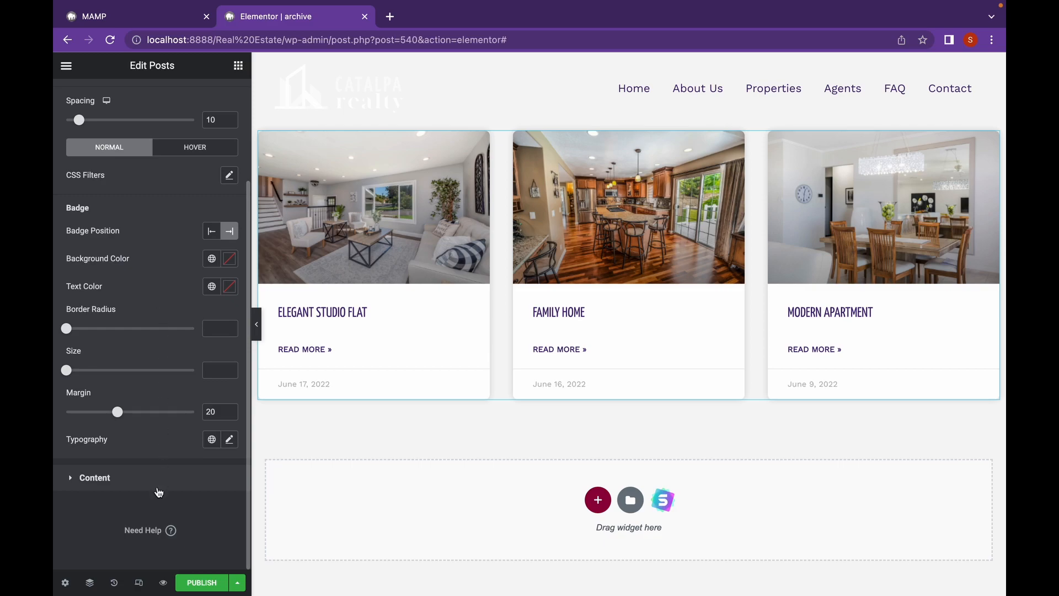
Change the card title color to black and look over the other content styling options
click(158, 488)
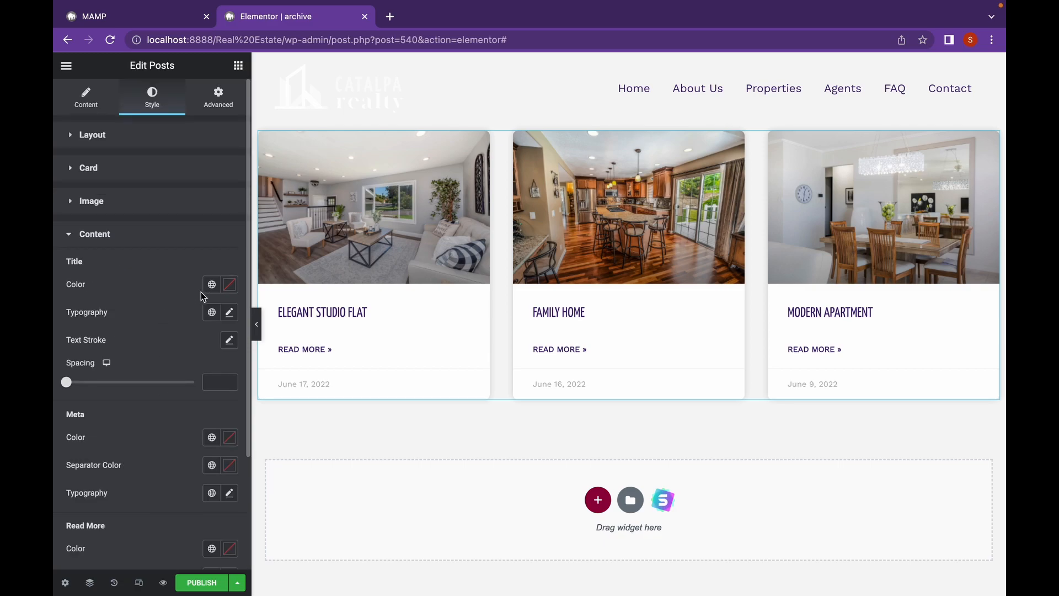
click(227, 288)
mouse_move(146, 339)
mouse_down()
mouse_move(97, 372)
mouse_move(69, 441)
mouse_move(63, 502)
mouse_up()
click(144, 265)
scroll(146, 269, down, 3)
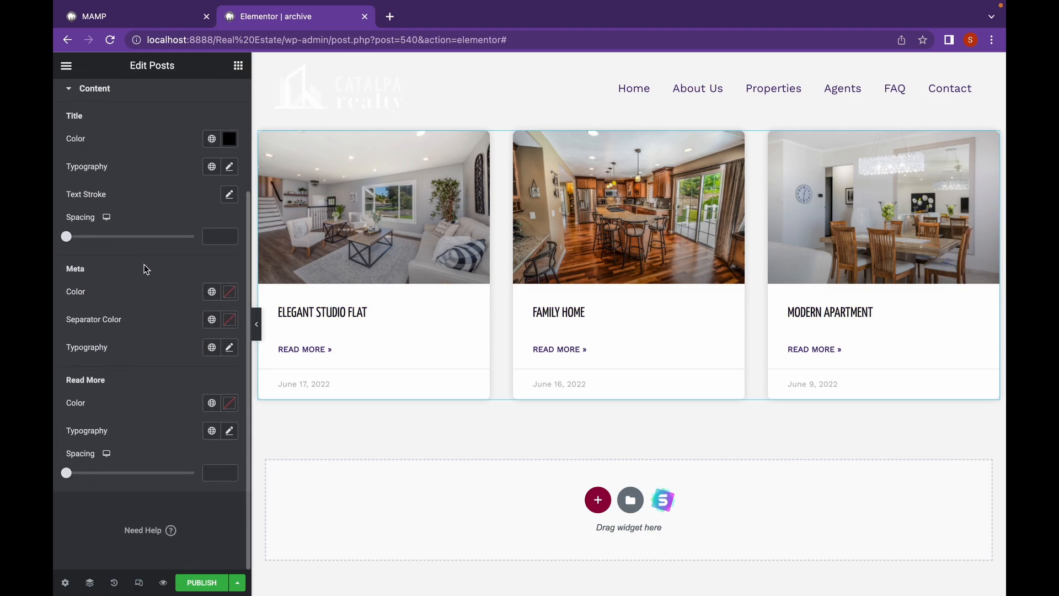
scroll(144, 268, up, 3)
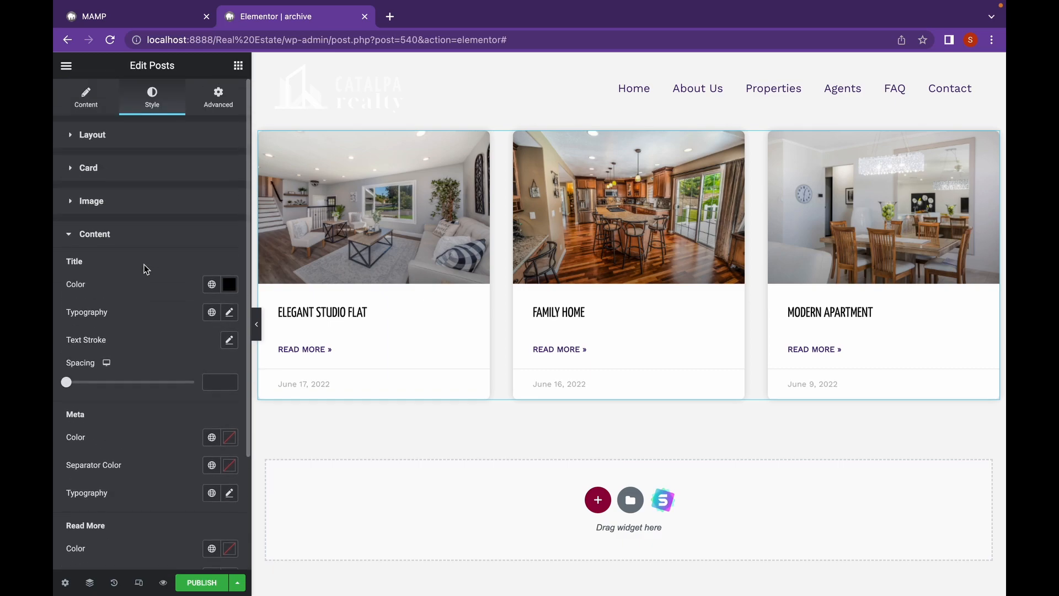
Try None as the cards' hover effect, and set the hover effect back to Gradient
click(186, 142)
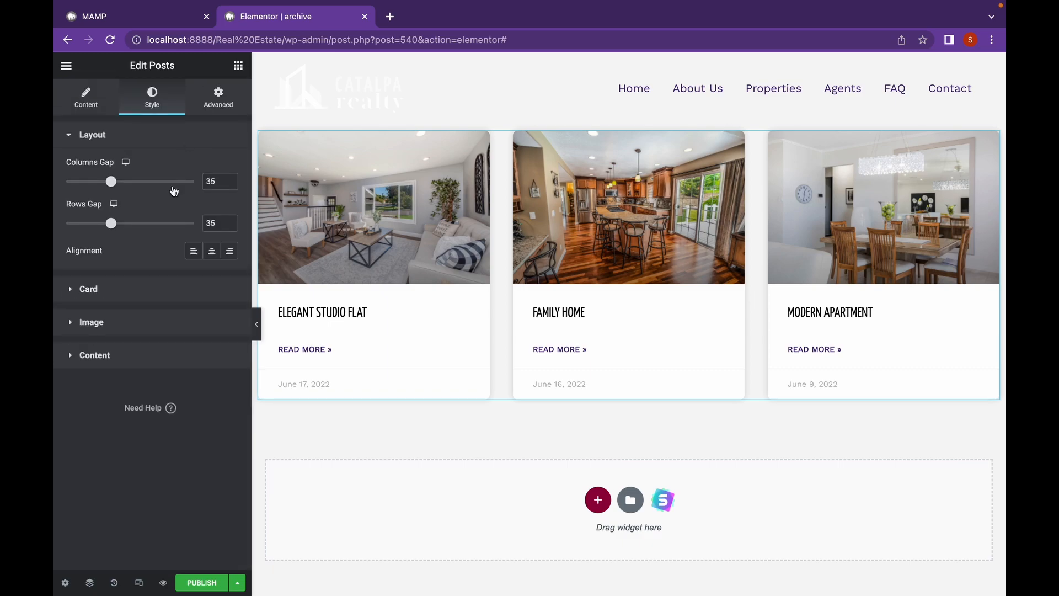
click(147, 294)
scroll(152, 318, down, 1)
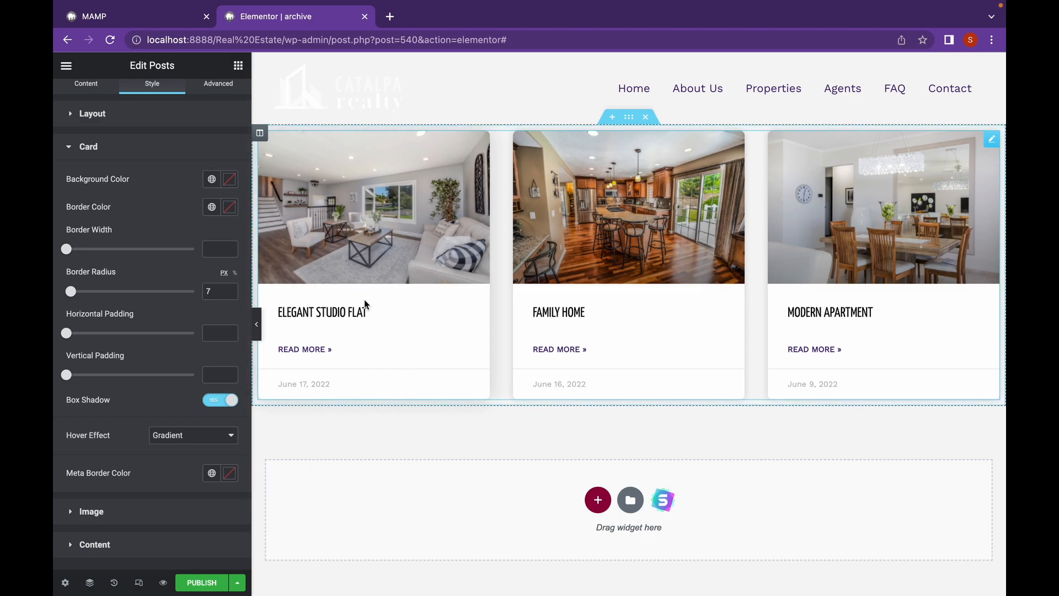
click(193, 435)
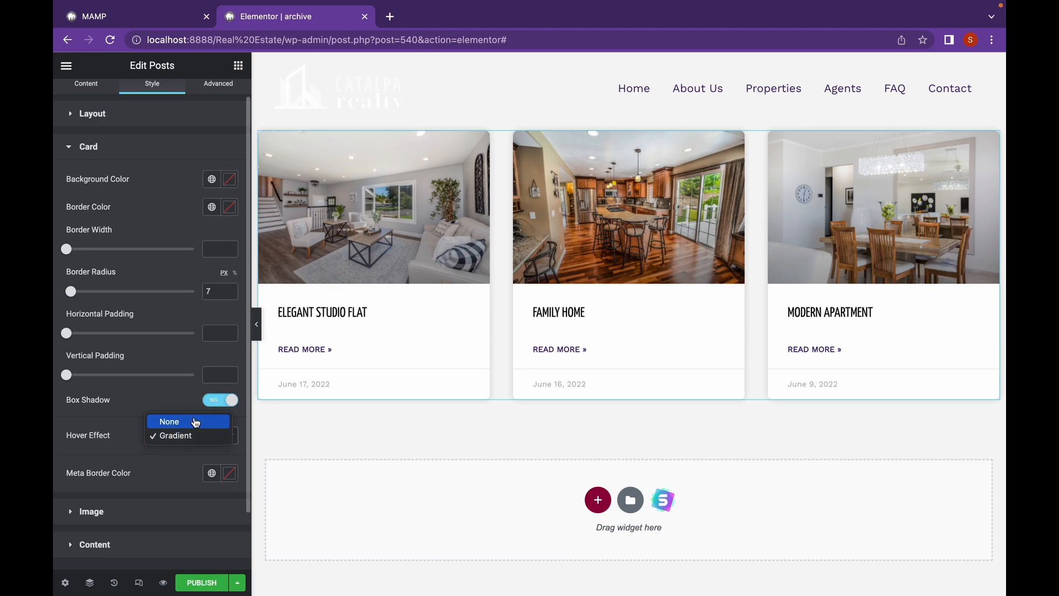
click(196, 422)
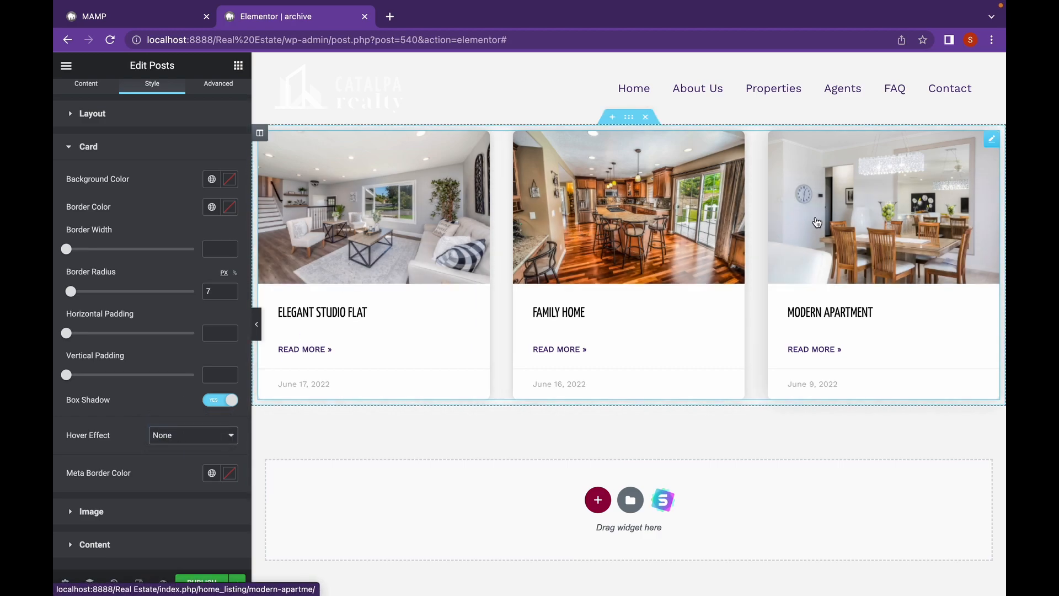
click(227, 437)
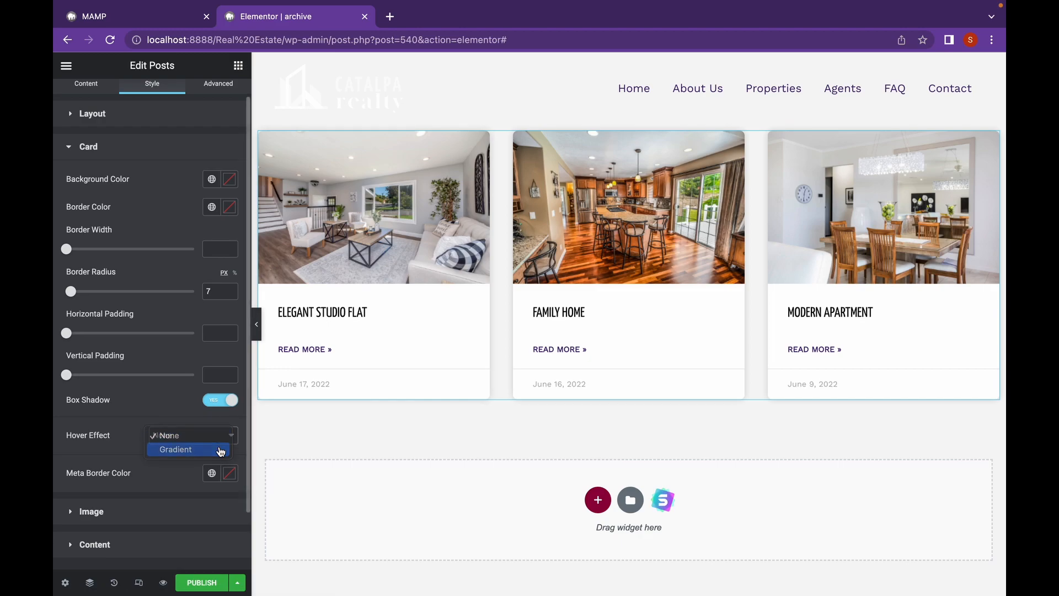
click(222, 449)
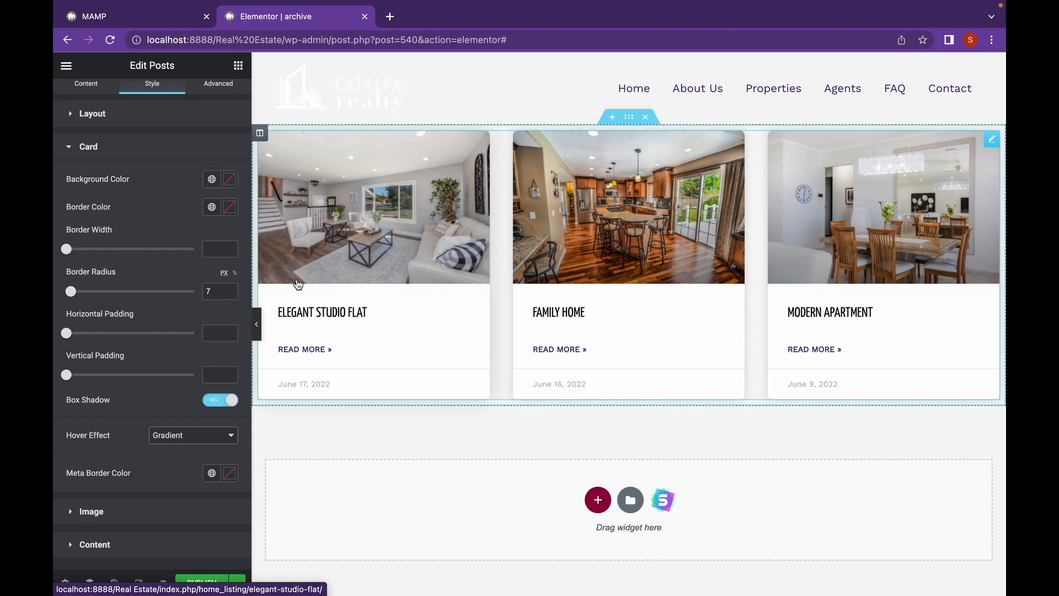
Add a Portfolio widget in a new section below the Posts widget
scroll(219, 192, up, 1)
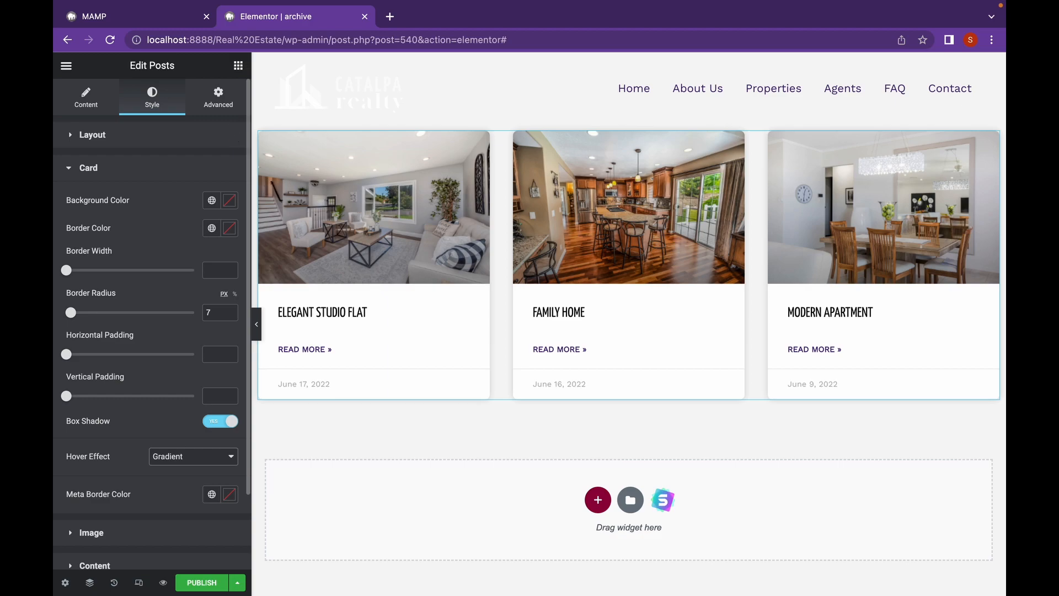
click(238, 66)
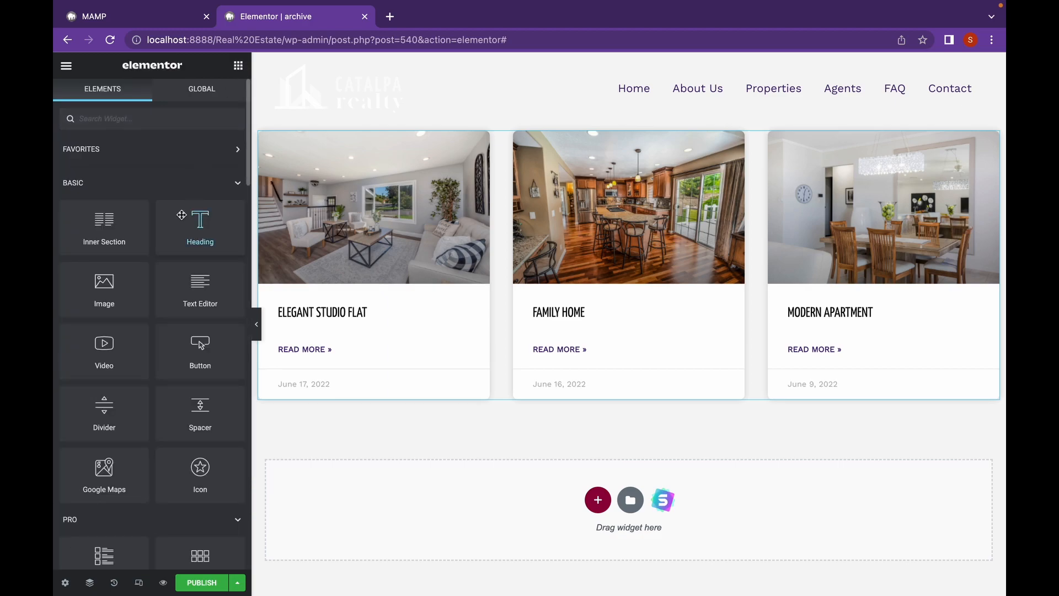
scroll(182, 215, down, 6)
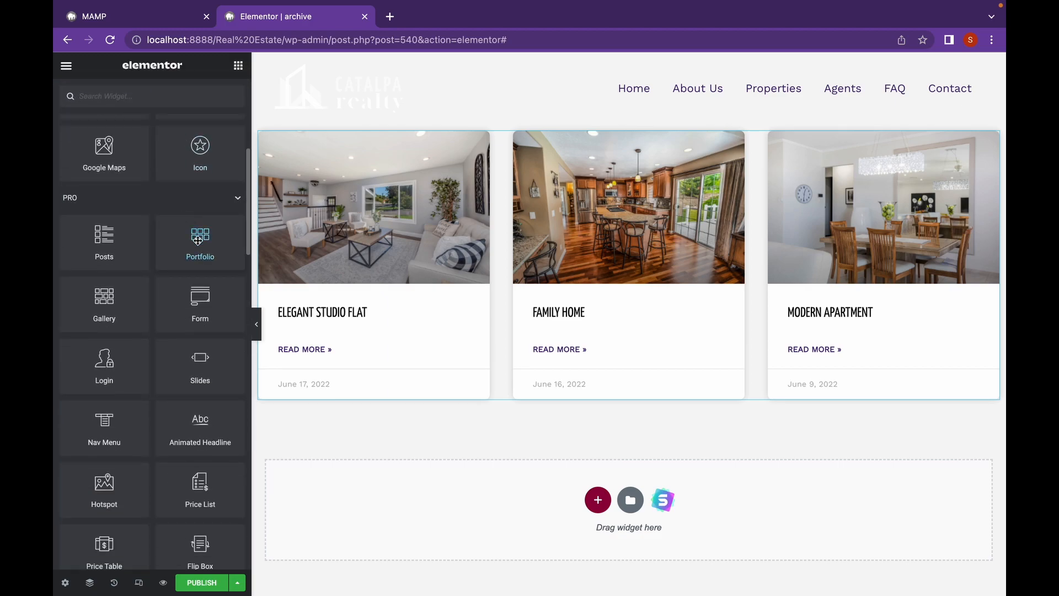
drag(198, 240, 474, 481)
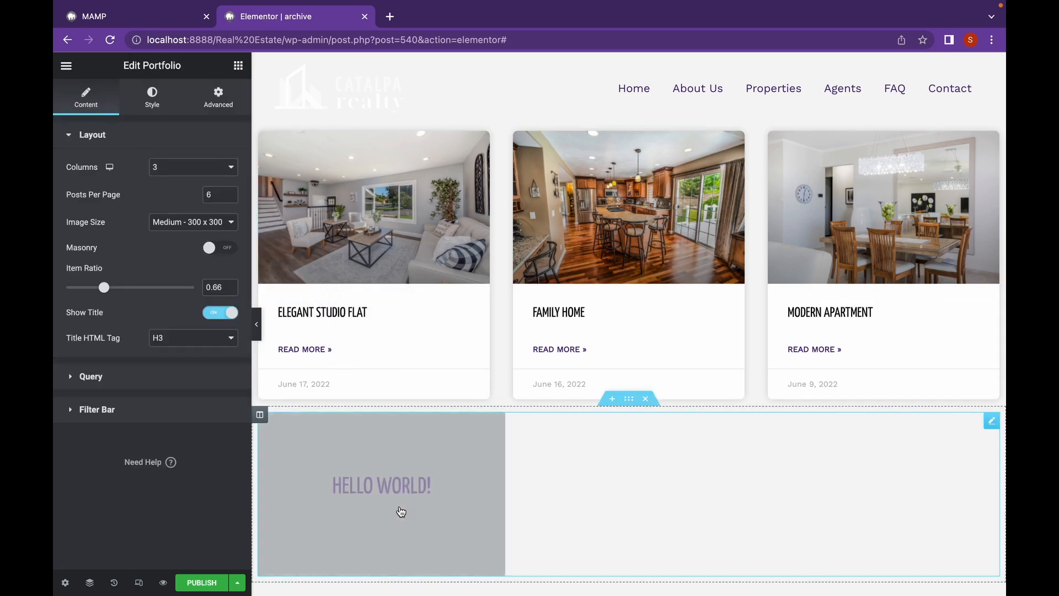
Set the Portfolio widget's query source to Homes
scroll(336, 478, down, 1)
scroll(337, 478, down, 2)
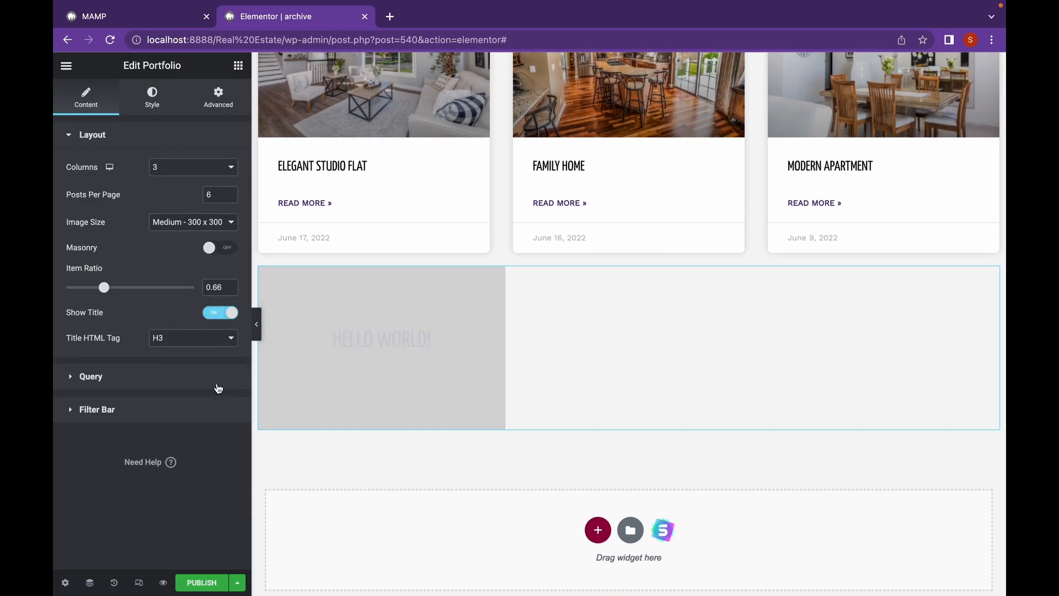
click(187, 375)
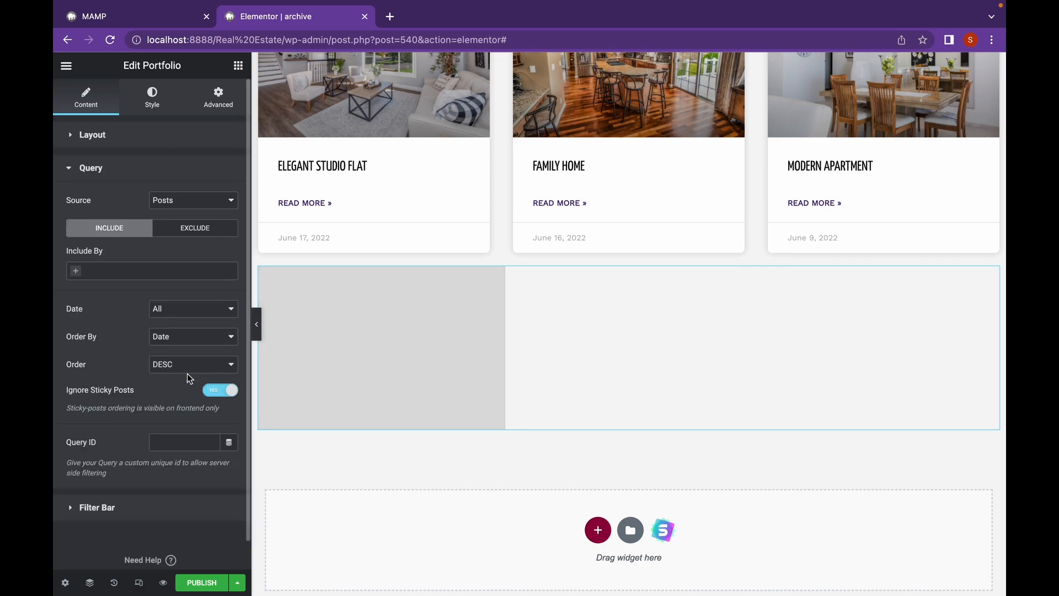
click(185, 200)
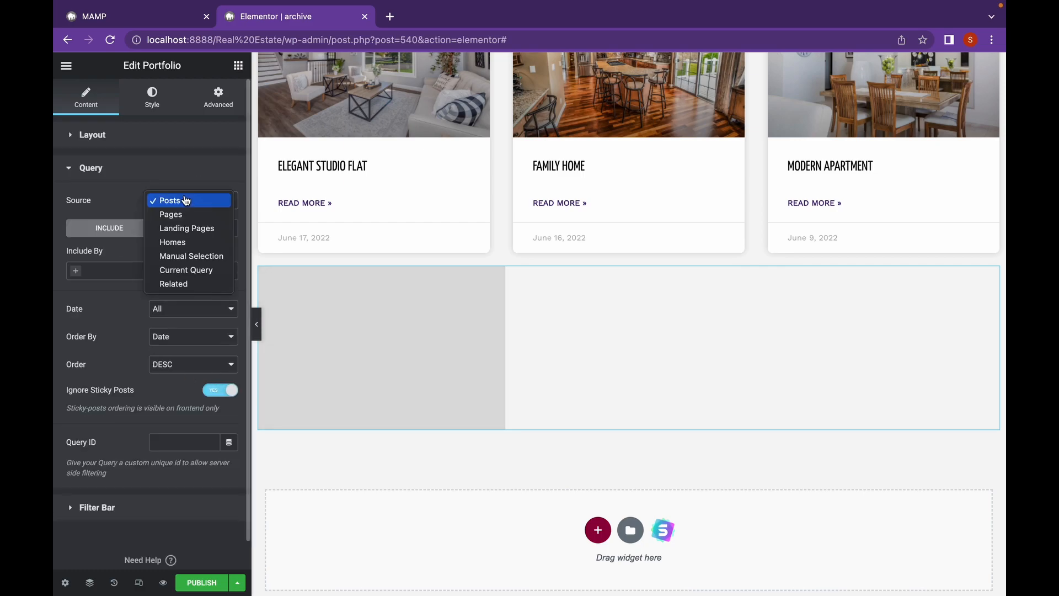
click(193, 243)
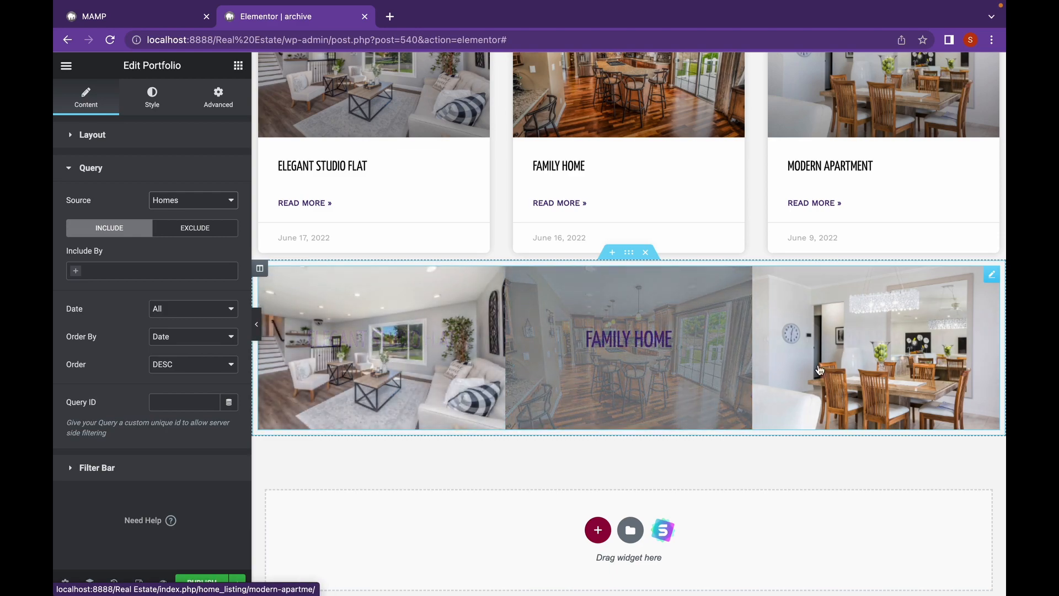
Examine the Portfolio widget's layout settings and filter bar setting
click(91, 138)
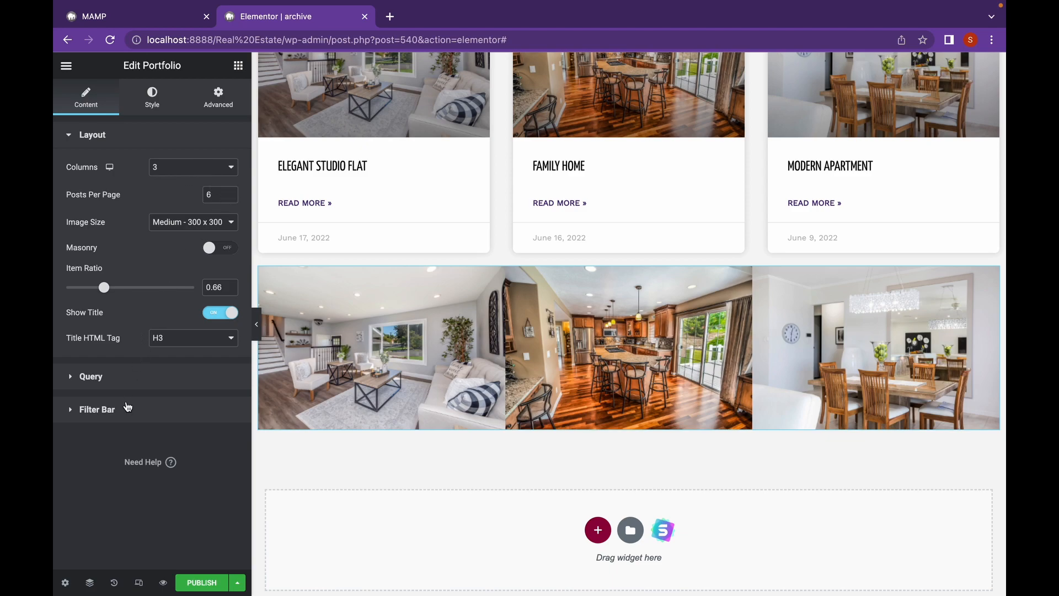
click(127, 408)
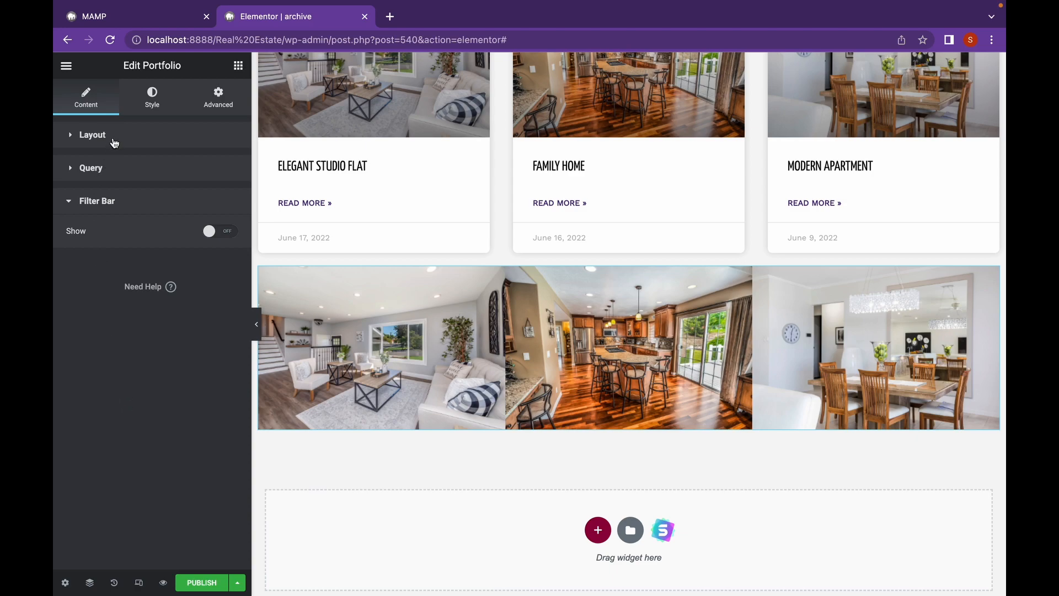
Set the columns gap between the Portfolio items to 22 and preview the page at full width
click(153, 105)
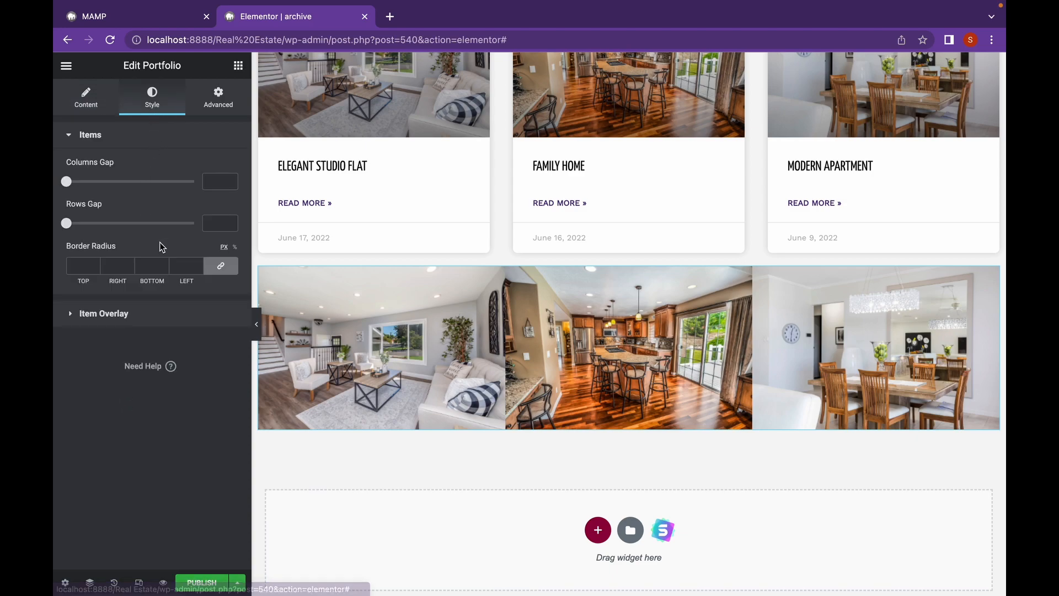
drag(70, 182, 95, 182)
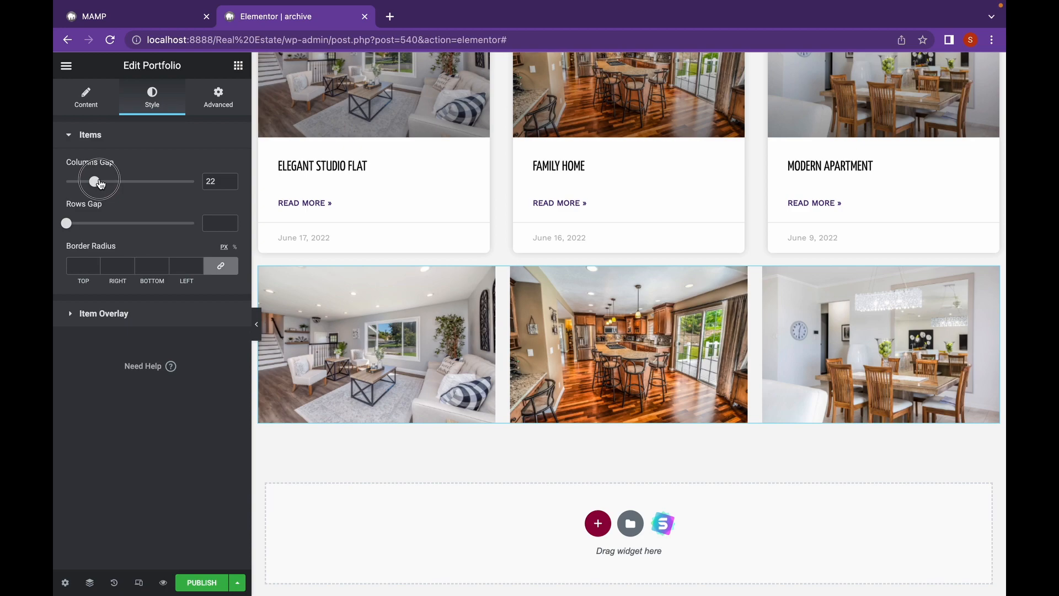
click(257, 328)
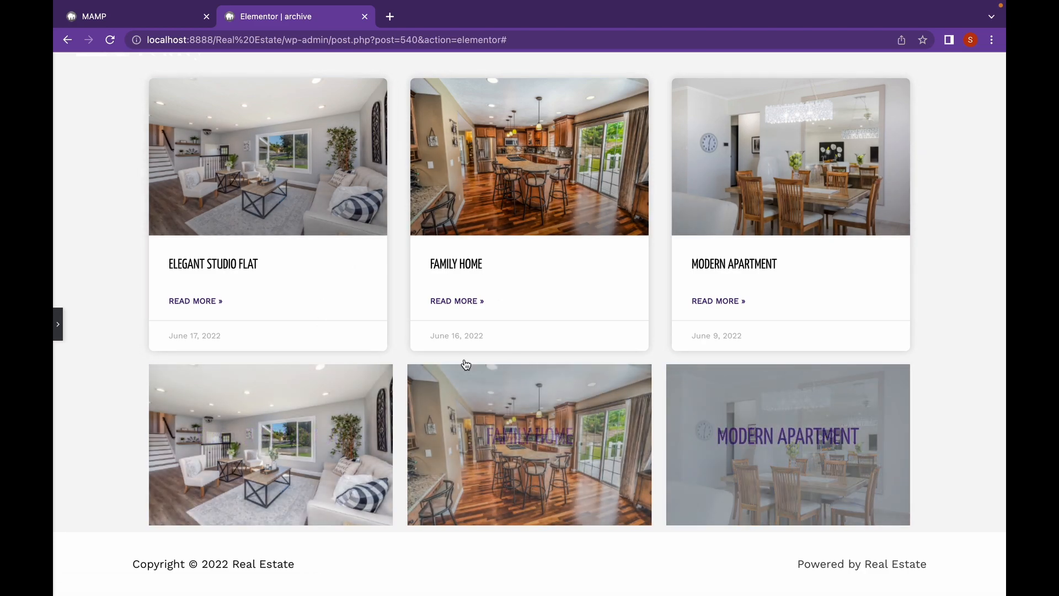
click(60, 330)
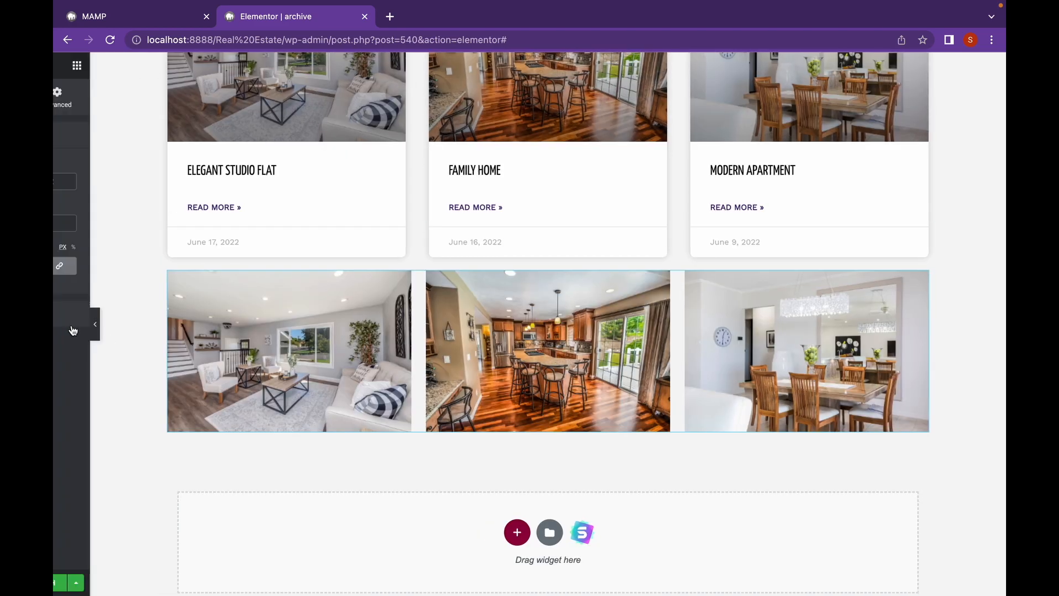
Round the corners of the Portfolio items with a border radius of 10 px on all sides
scroll(429, 289, up, 3)
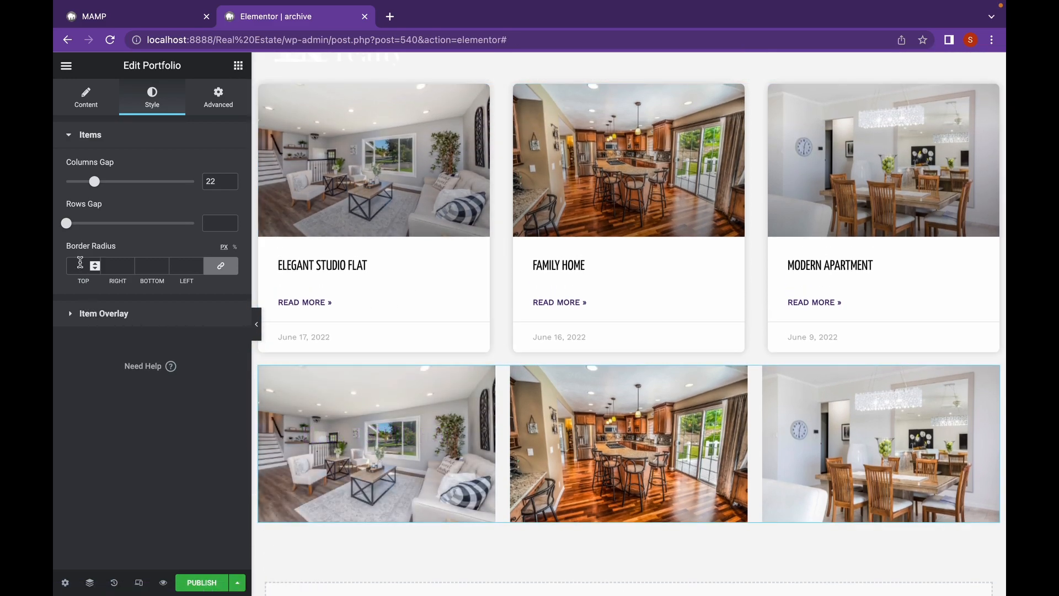
click(80, 266)
text(10)
Set the Portfolio item overlay's background color to a semi-transparent dark gray, #4544444F
click(90, 324)
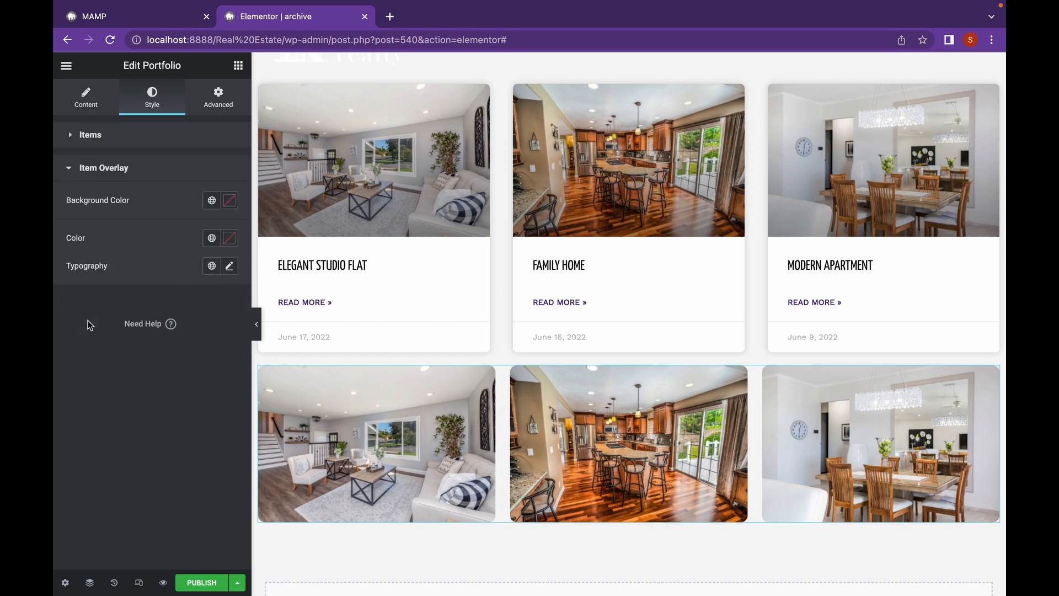
click(230, 201)
drag(135, 321, 79, 330)
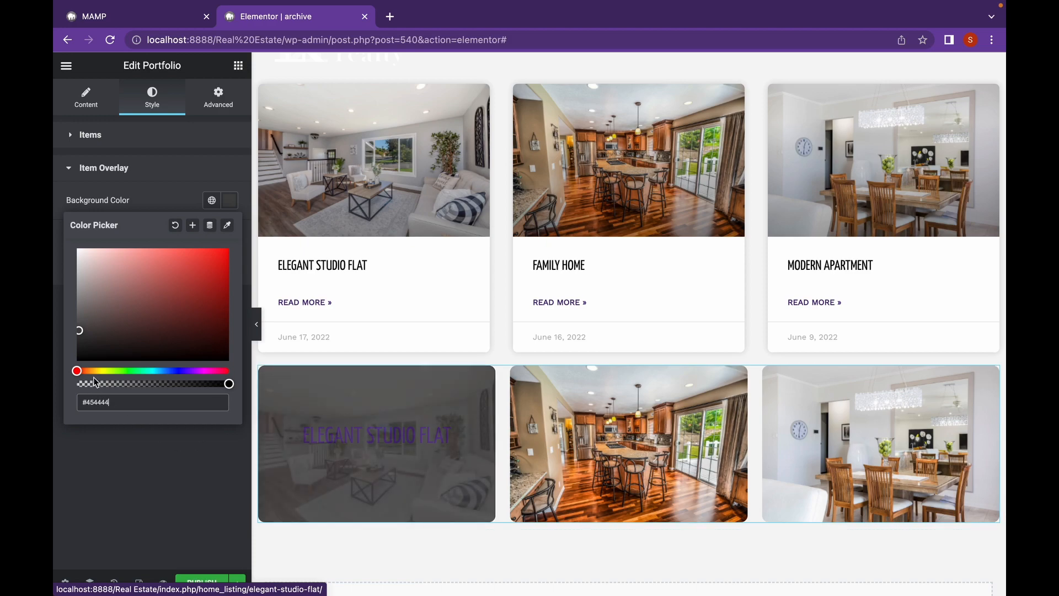
click(160, 383)
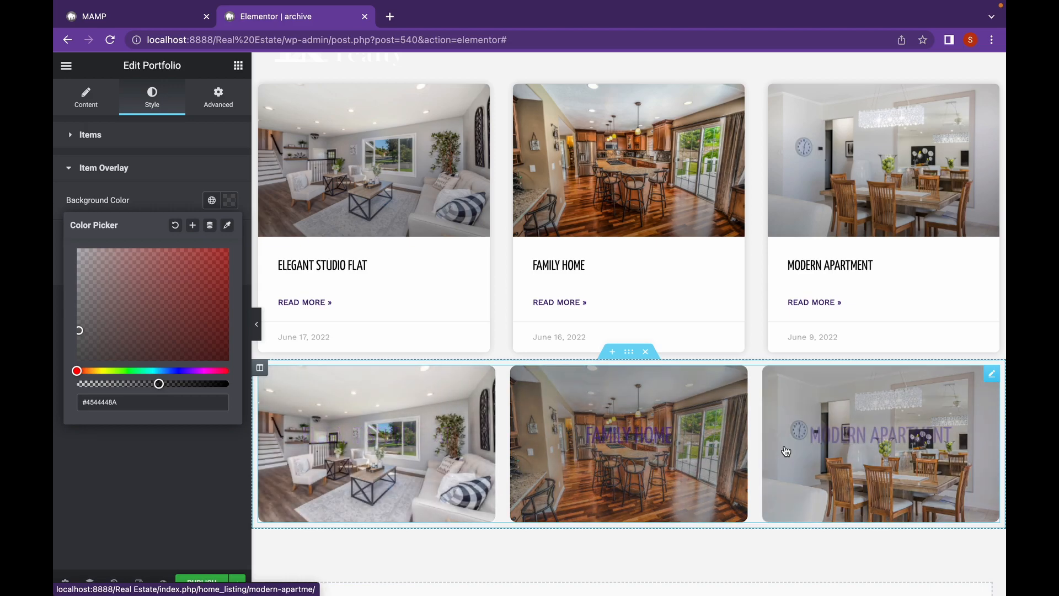
drag(153, 380, 124, 383)
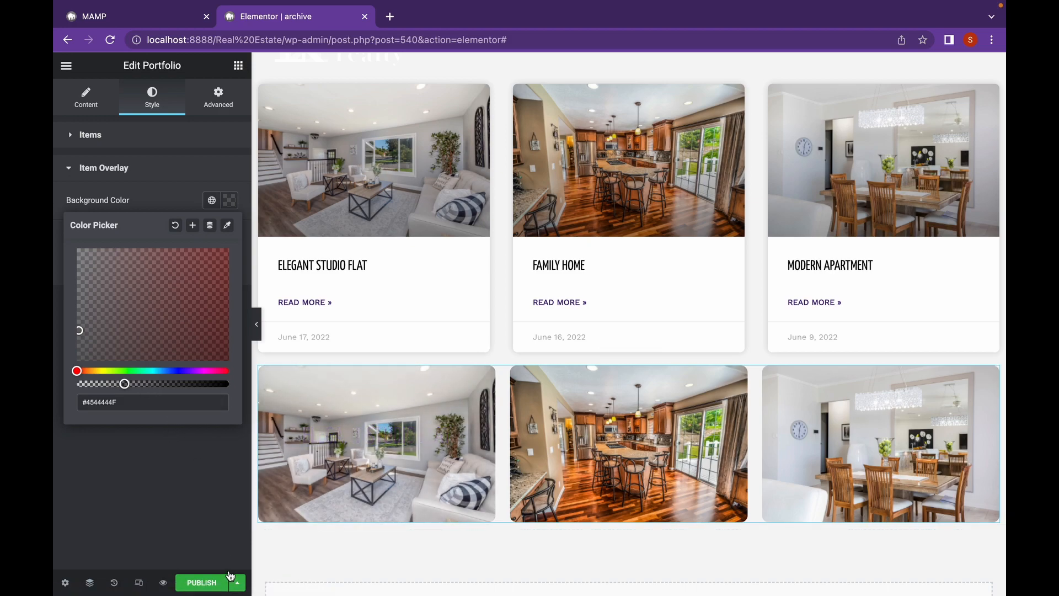
click(180, 452)
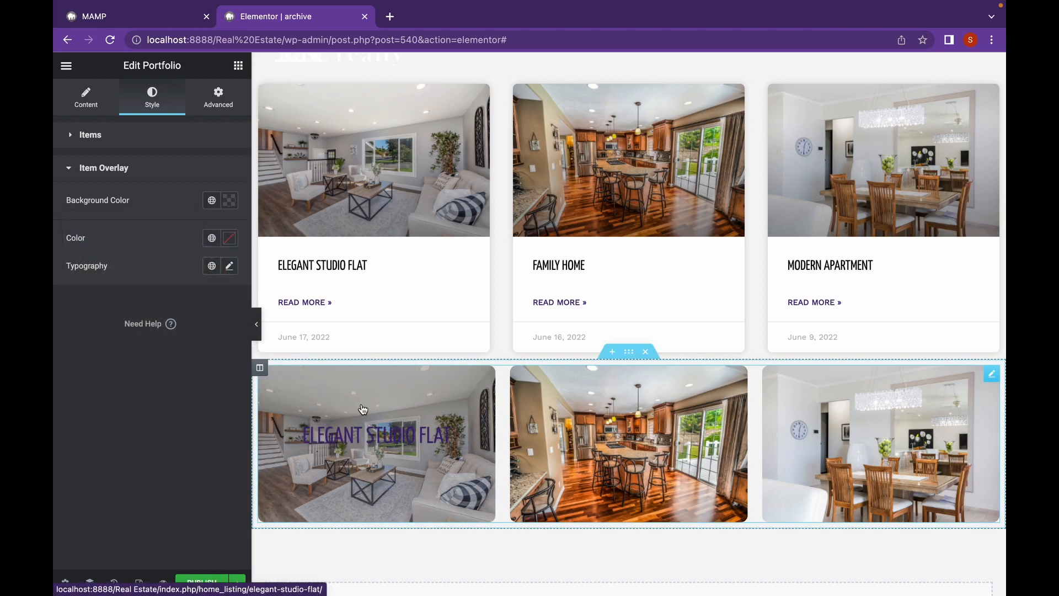
Compare the Posts cards with the Portfolio items on the page, and return to the Portfolio widget's layout settings
scroll(362, 409, up, 1)
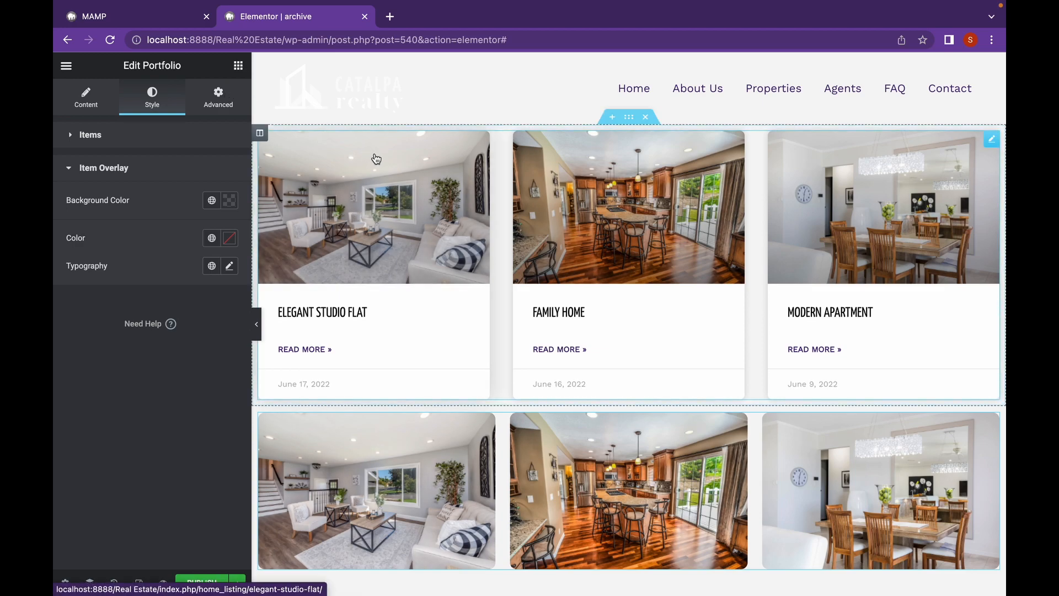
scroll(381, 217, down, 2)
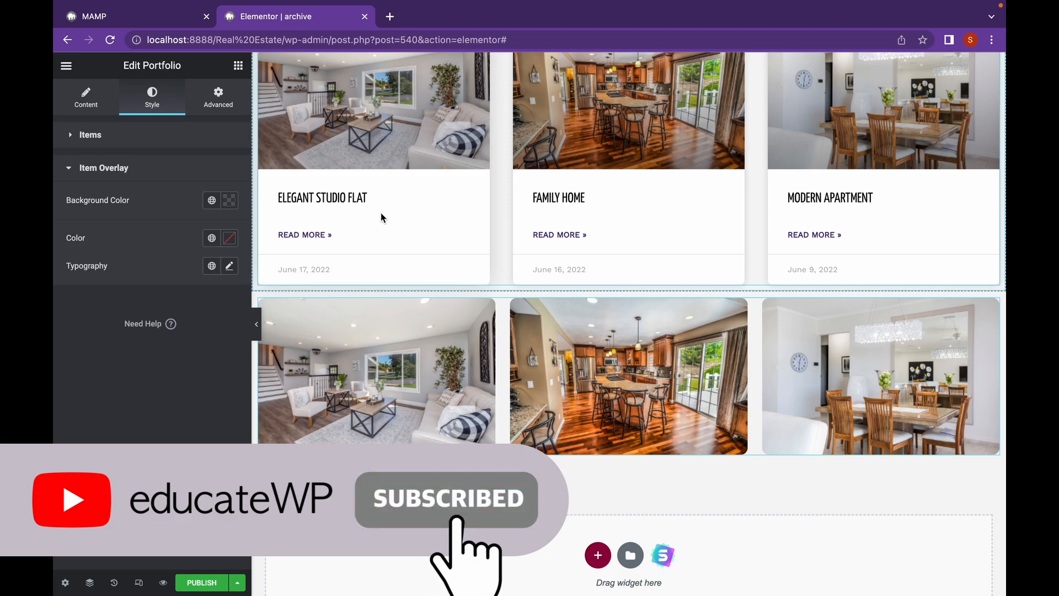
click(78, 107)
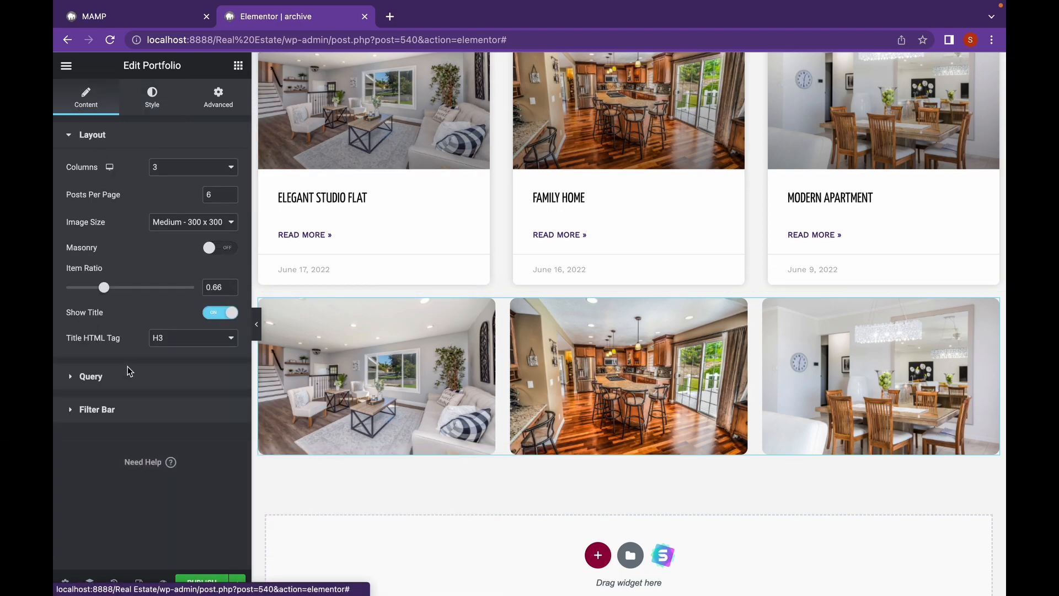